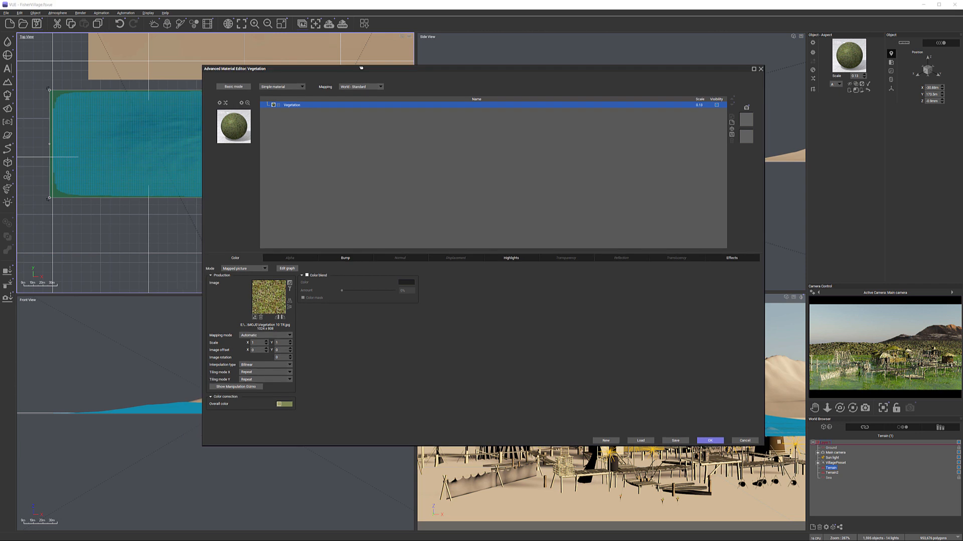
Step: Add a new layer above the Vegetation layer of the terrain material and set its type to EcoSystem/Particles
{"action": "left_click", "coordinate": [387, 91]}
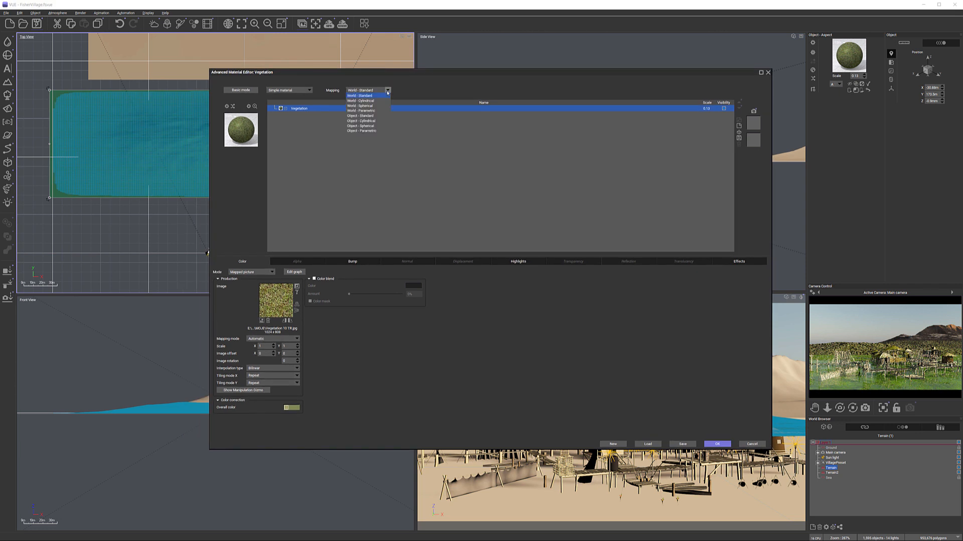
{"action": "left_click", "coordinate": [503, 84]}
{"action": "left_click", "coordinate": [740, 127]}
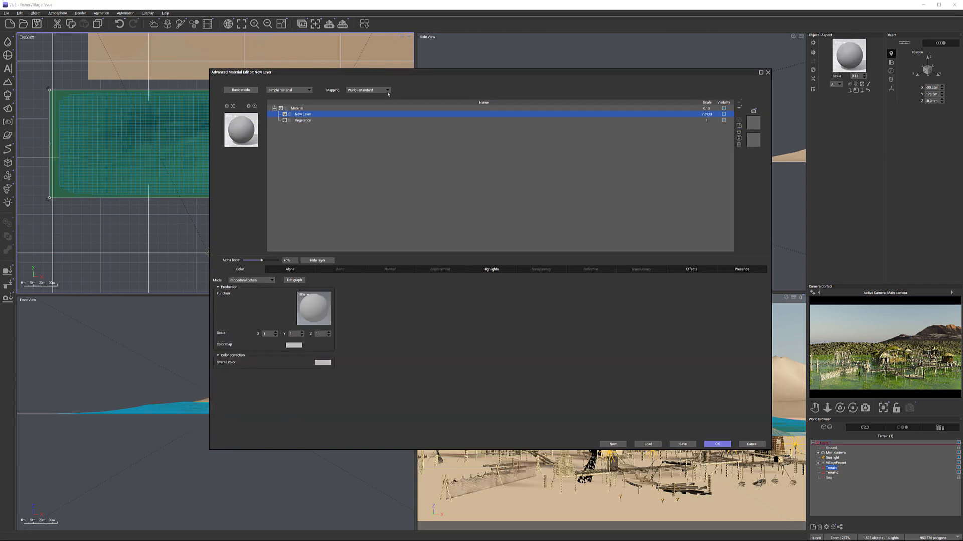
{"action": "left_click", "coordinate": [388, 90]}
{"action": "left_click", "coordinate": [400, 86]}
{"action": "left_click", "coordinate": [309, 91]}
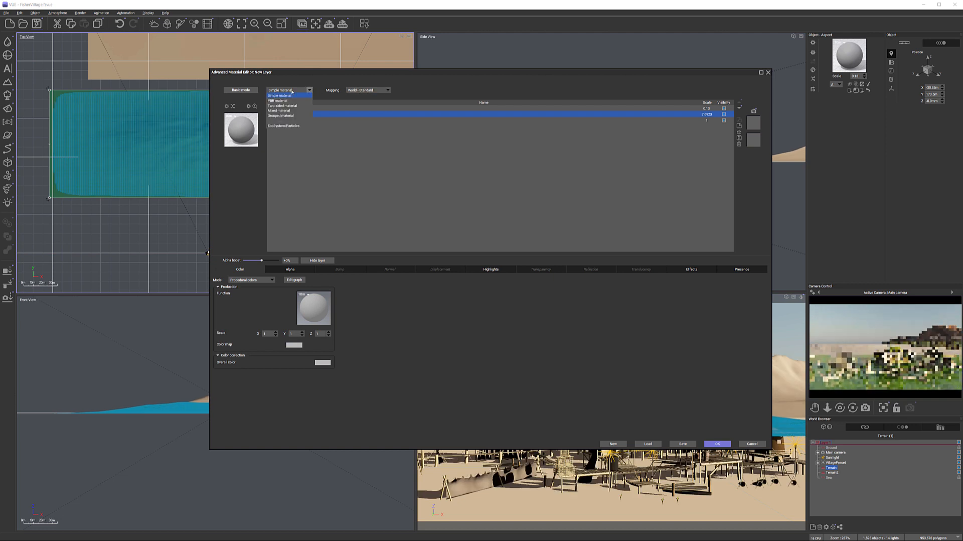
{"action": "left_click", "coordinate": [283, 126]}
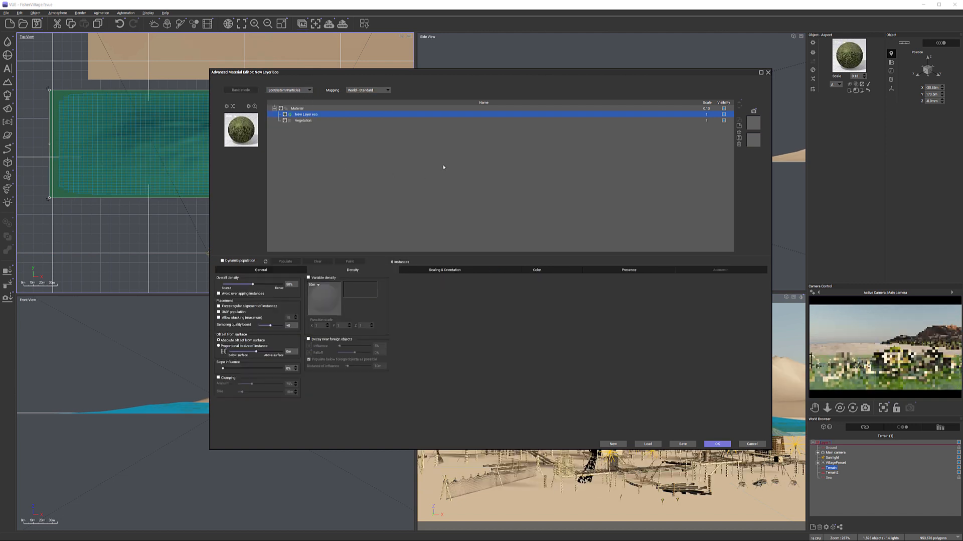
{"action": "left_click_drag", "start_coordinate": [434, 78], "coordinate": [552, 38]}
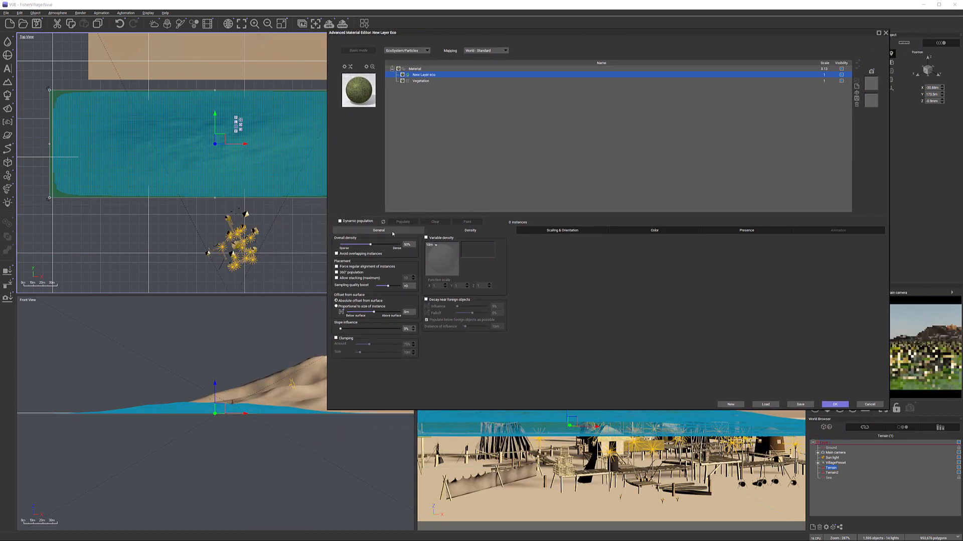
Step: Add the Banana Plant from the tree collection to the new layer's EcoSystem population
{"action": "left_click", "coordinate": [384, 232]}
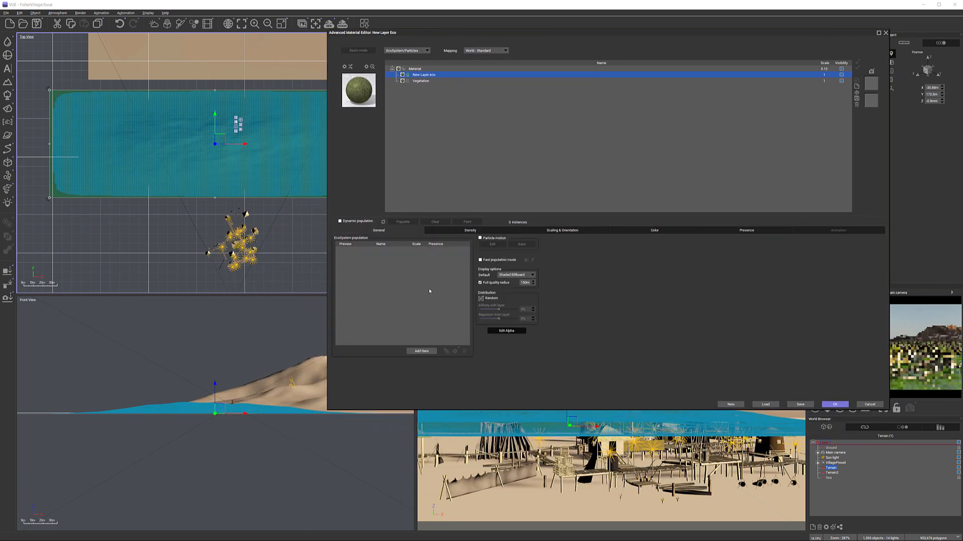
{"action": "left_click", "coordinate": [425, 351]}
{"action": "left_click", "coordinate": [454, 360]}
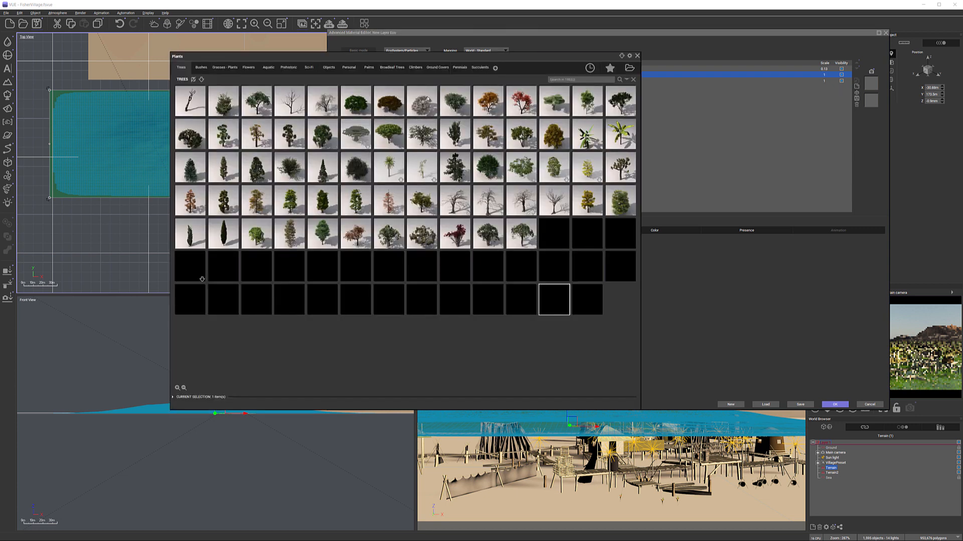
{"action": "left_click_drag", "start_coordinate": [491, 60], "coordinate": [537, 55]}
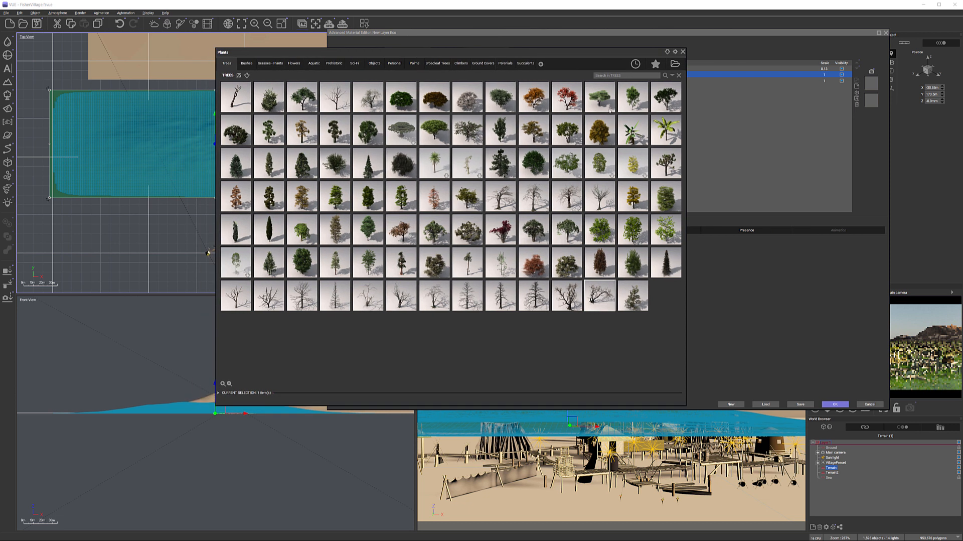
{"action": "mouse_move", "coordinate": [435, 163]}
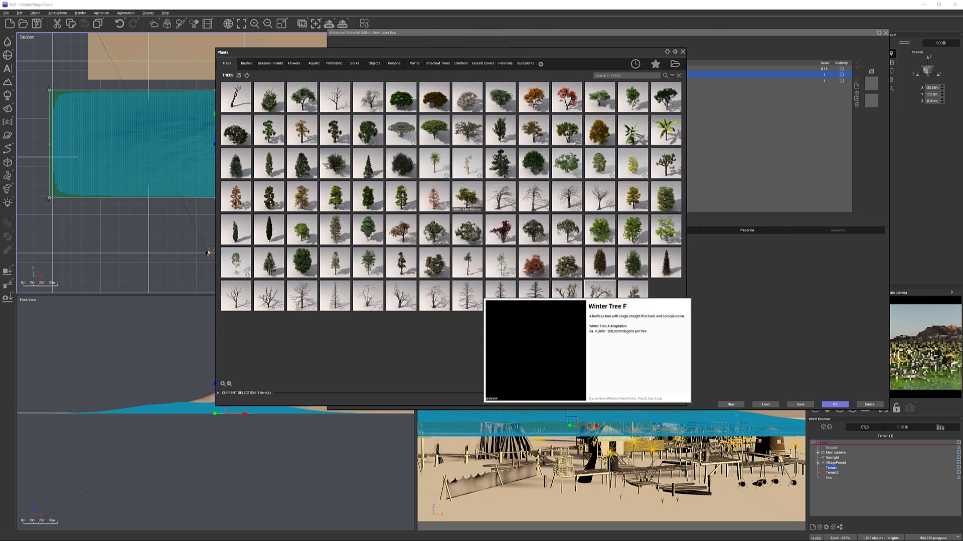
{"action": "double_click", "coordinate": [437, 162]}
{"action": "left_click", "coordinate": [524, 288]}
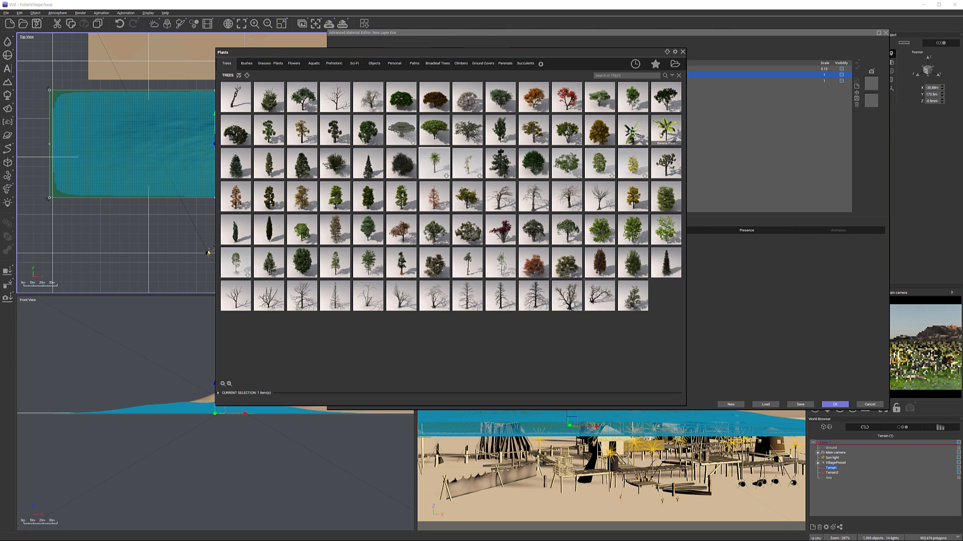
{"action": "double_click", "coordinate": [665, 132]}
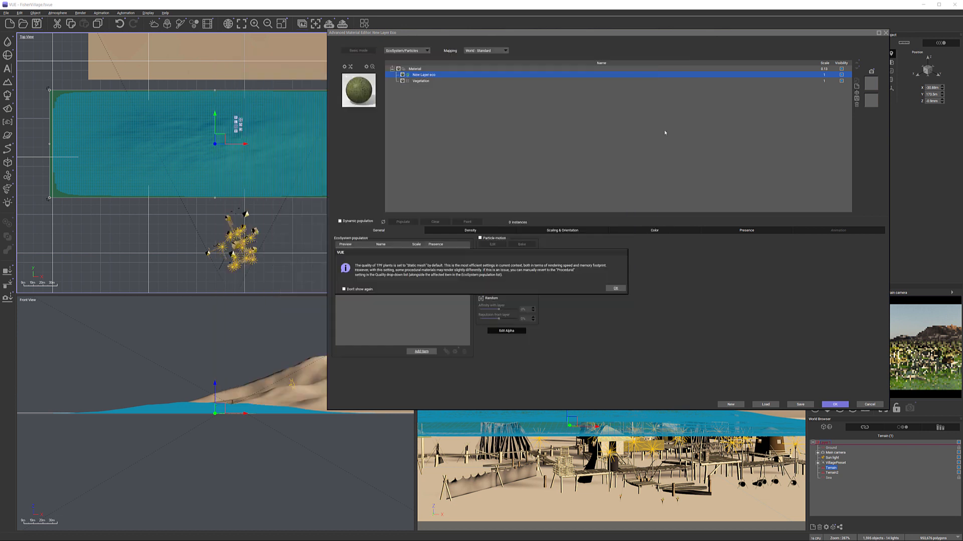
{"action": "left_click", "coordinate": [617, 288]}
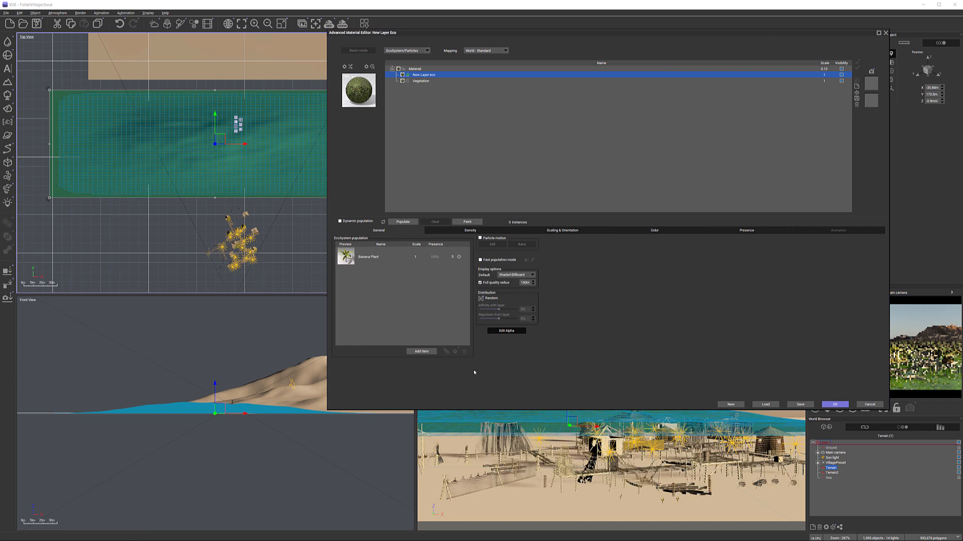
Step: Add the Kentia from the bushes collection to the EcoSystem population
{"action": "left_click", "coordinate": [421, 351]}
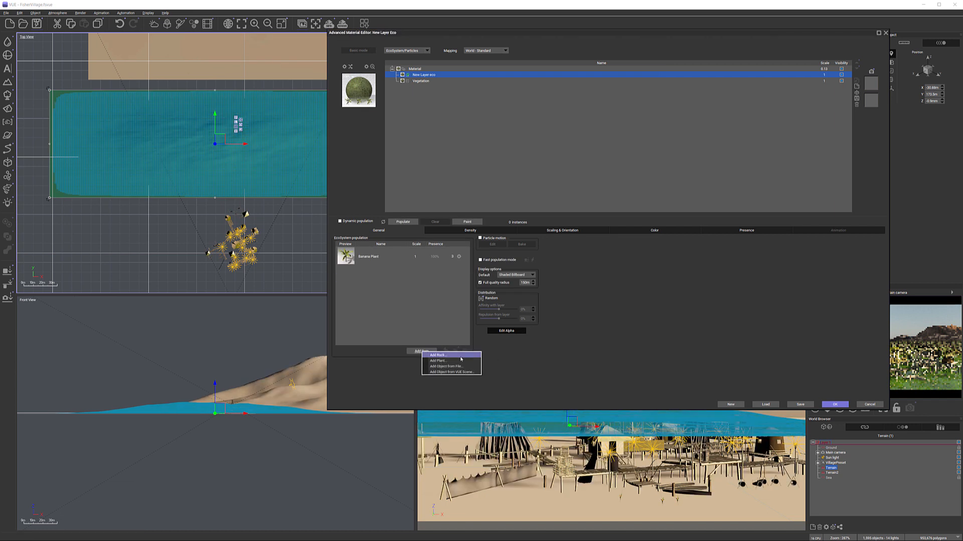
{"action": "left_click", "coordinate": [438, 360]}
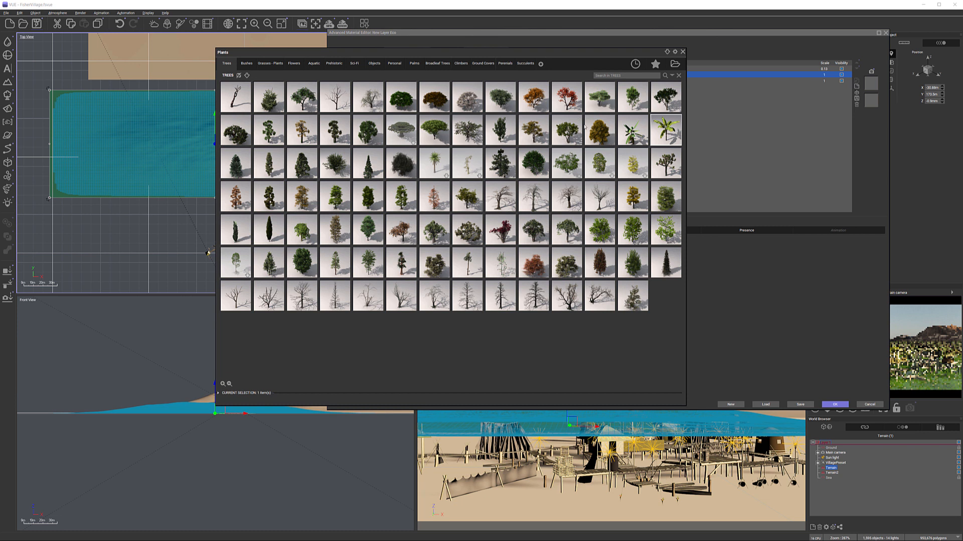
{"action": "left_click", "coordinate": [247, 64]}
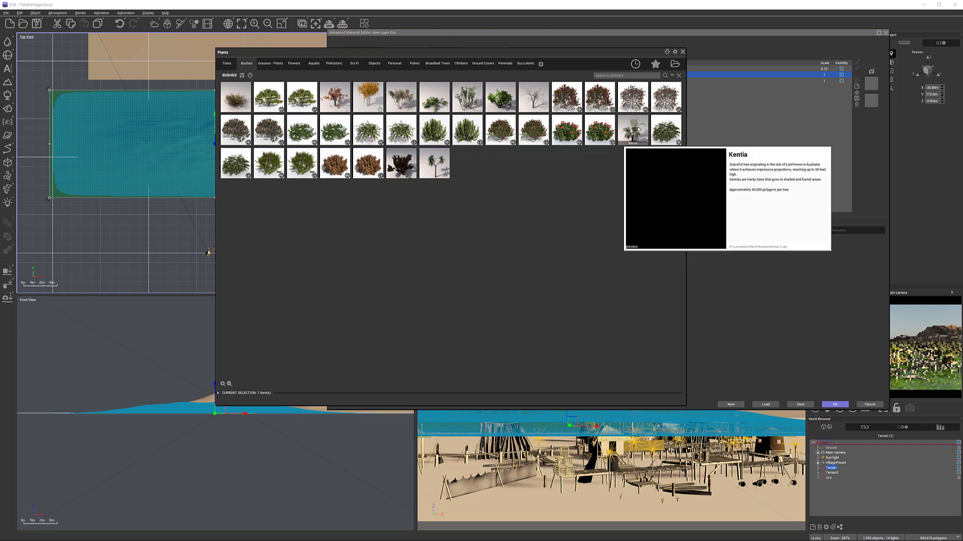
{"action": "double_click", "coordinate": [634, 130]}
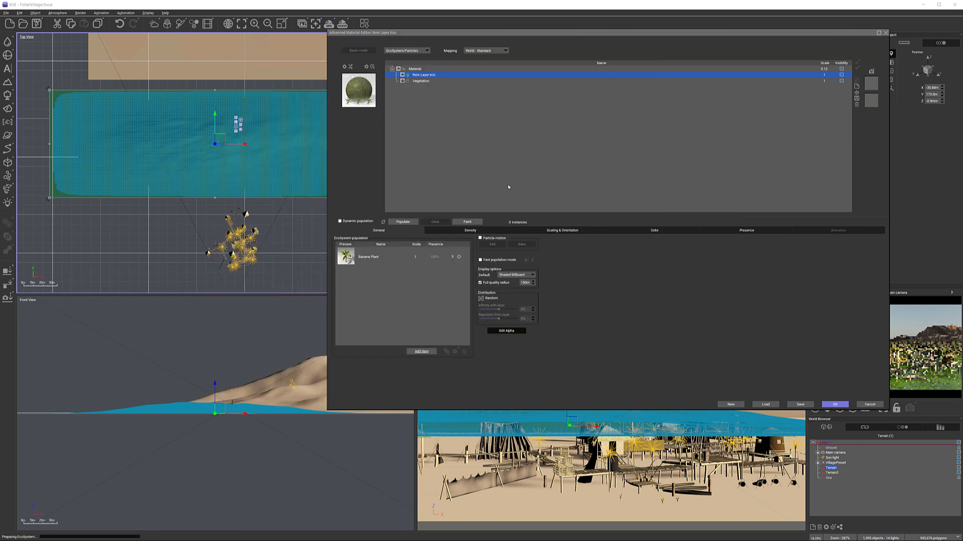
Step: Add the Coconut Tree from the palms collection to the EcoSystem population
{"action": "left_click", "coordinate": [424, 350]}
{"action": "left_click", "coordinate": [437, 361]}
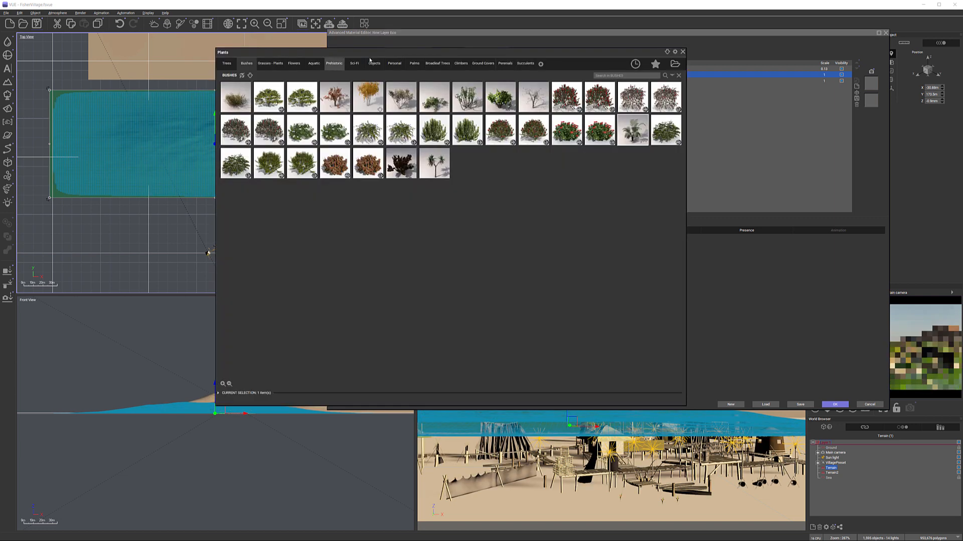
{"action": "left_click", "coordinate": [414, 64]}
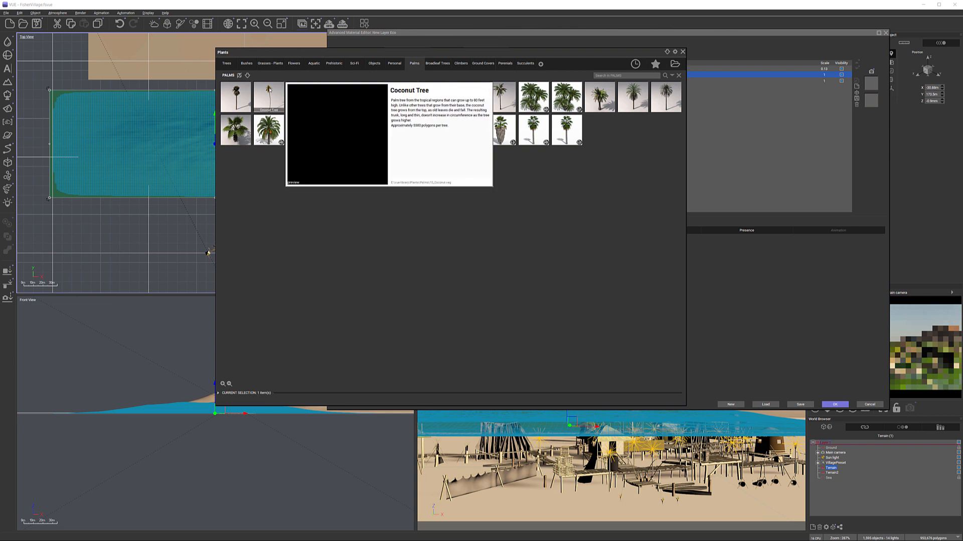
{"action": "double_click", "coordinate": [263, 96]}
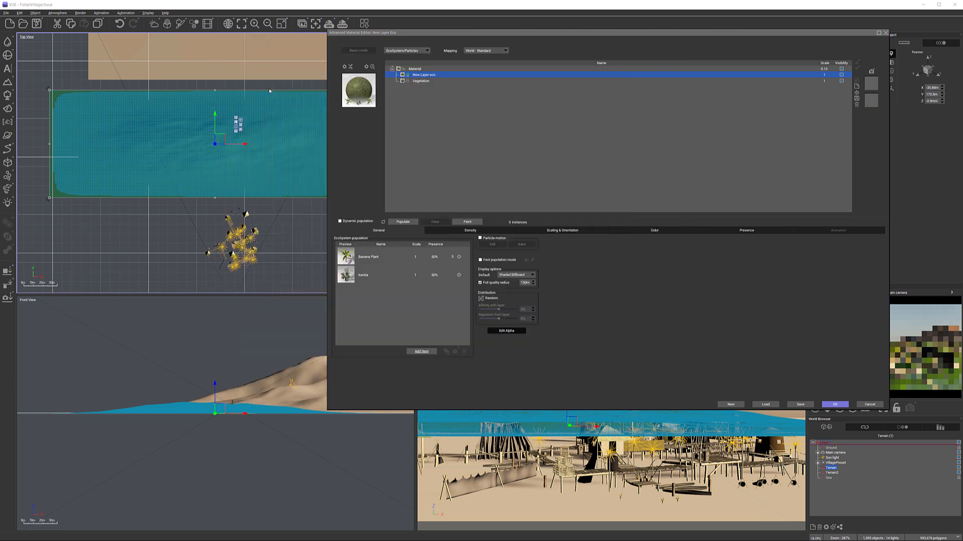
Step: Add the Date Palm - Phoenix Dactylifera from the palms collection to the EcoSystem population
{"action": "left_click", "coordinate": [423, 352]}
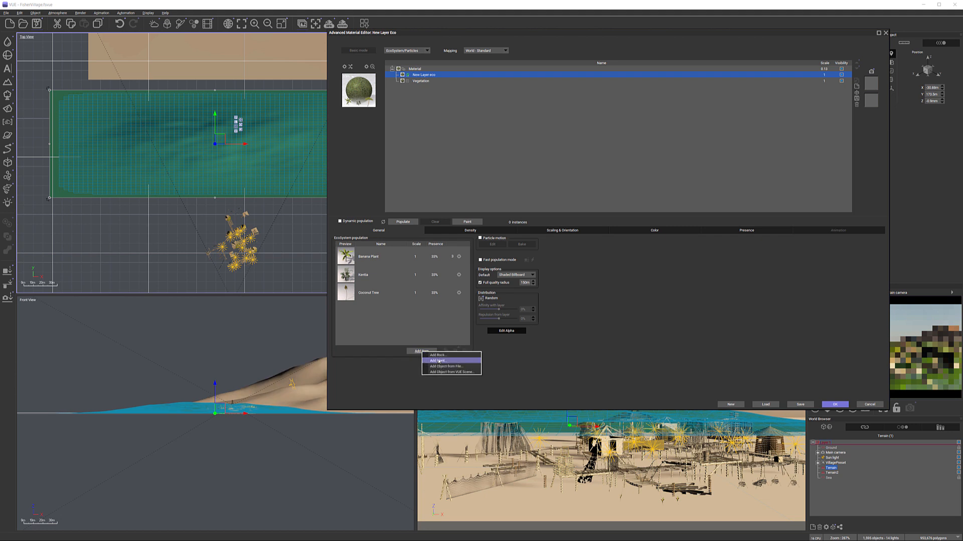
{"action": "left_click", "coordinate": [439, 360]}
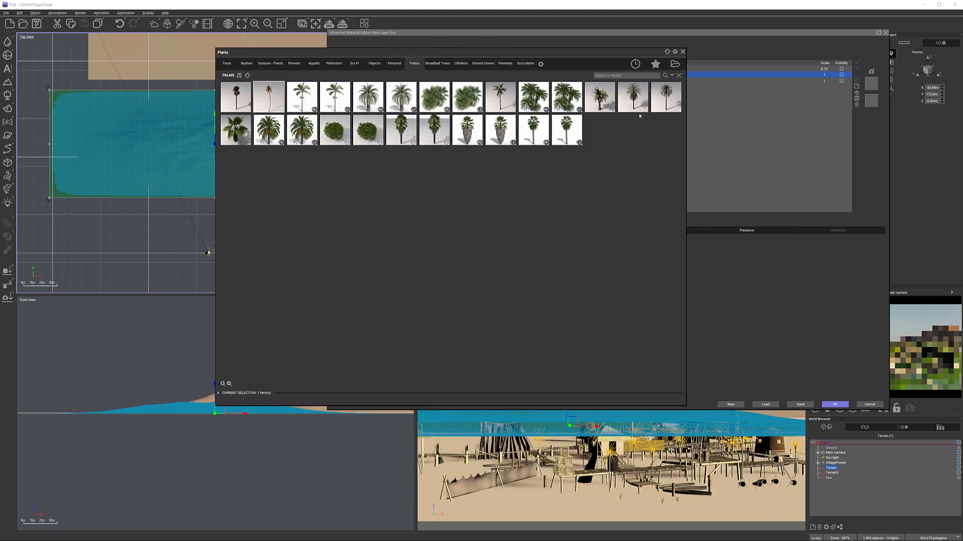
{"action": "mouse_move", "coordinate": [670, 98]}
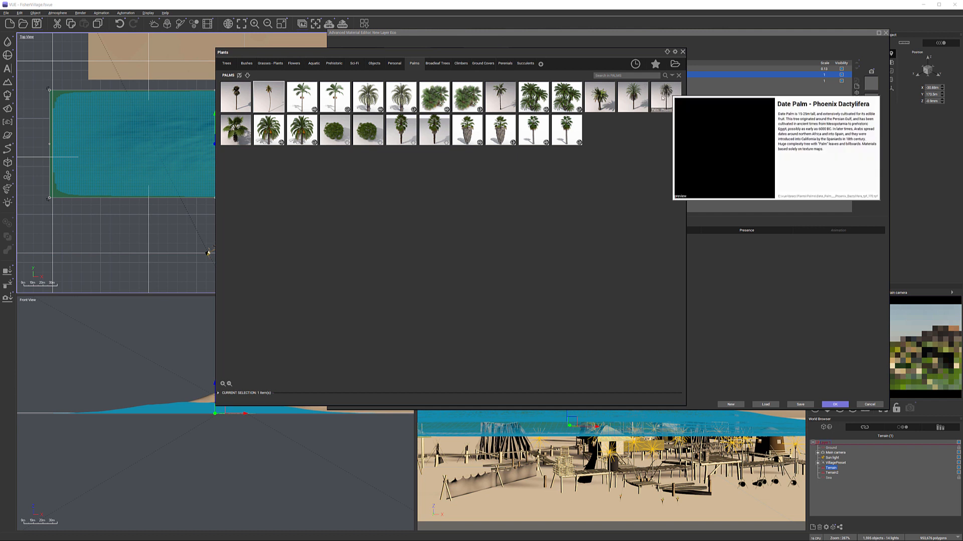
{"action": "double_click", "coordinate": [624, 99]}
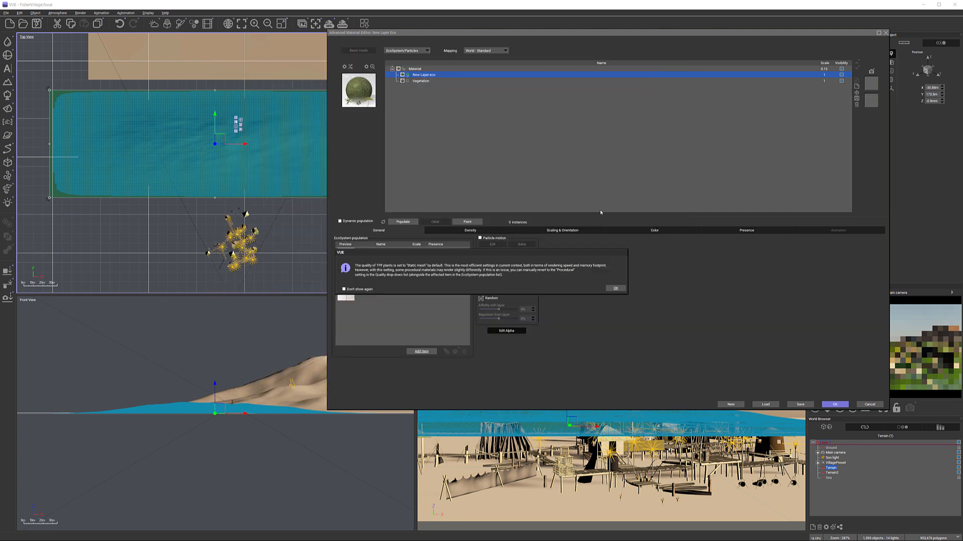
{"action": "left_click", "coordinate": [616, 289]}
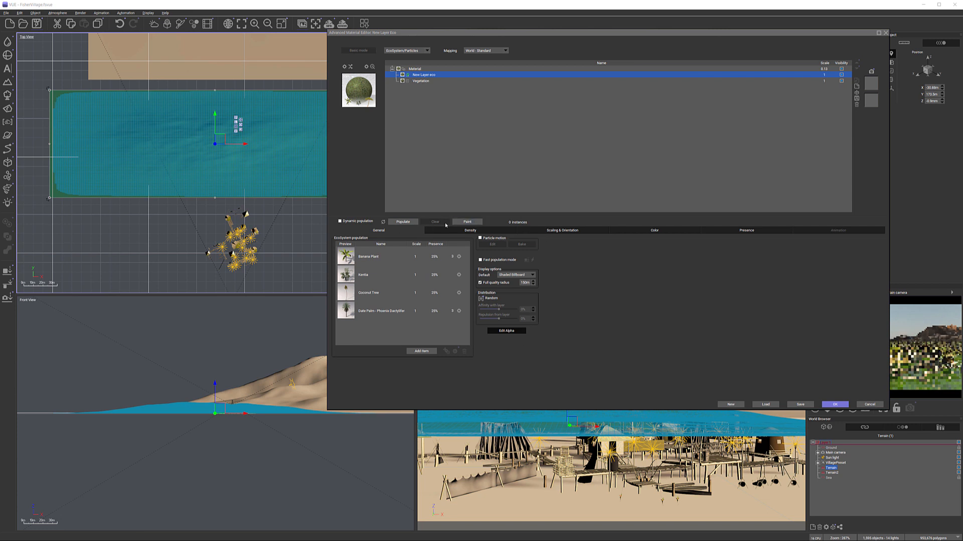
Step: Start the EcoPainter for the layer, choose the first brush preset and raise its density limit to about 80%
{"action": "left_click", "coordinate": [468, 221]}
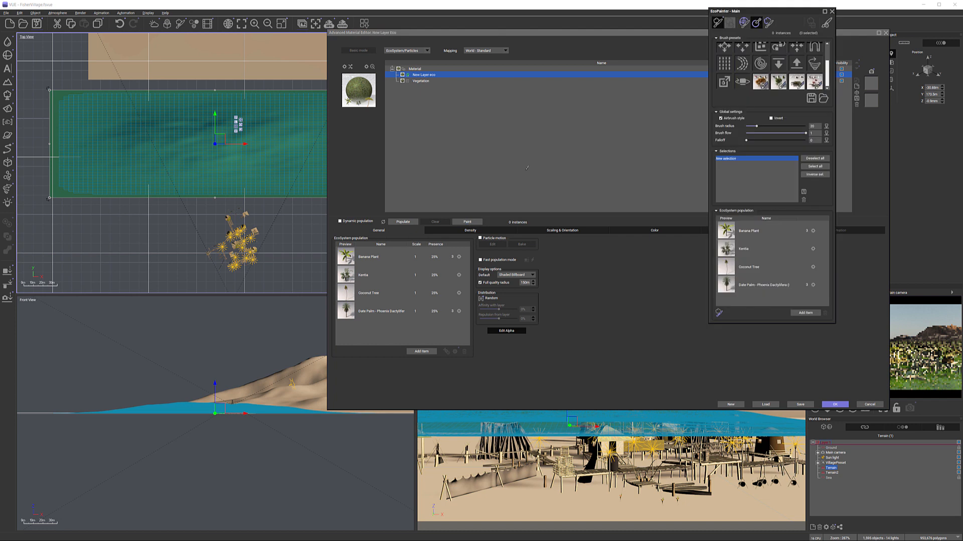
{"action": "left_click_drag", "start_coordinate": [758, 10], "coordinate": [581, 29]}
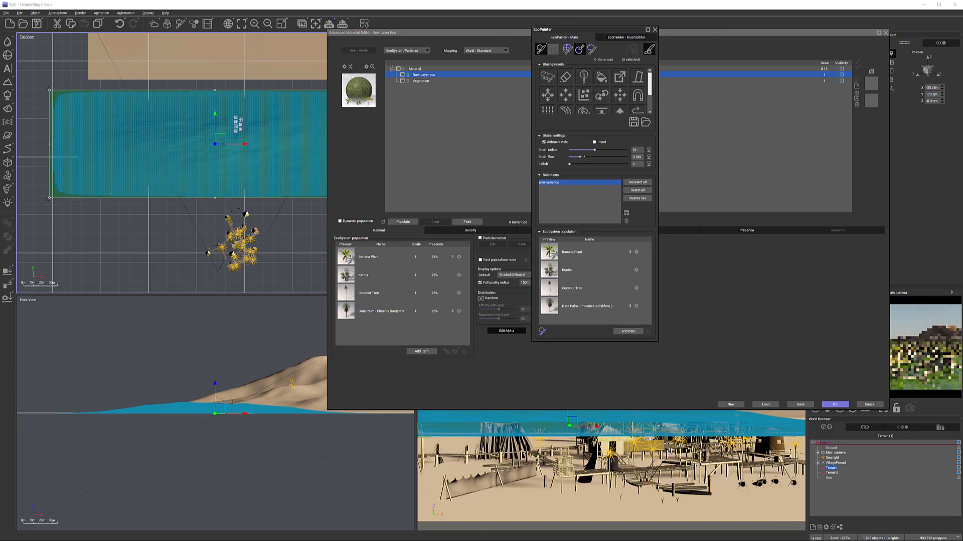
{"action": "left_click", "coordinate": [547, 77]}
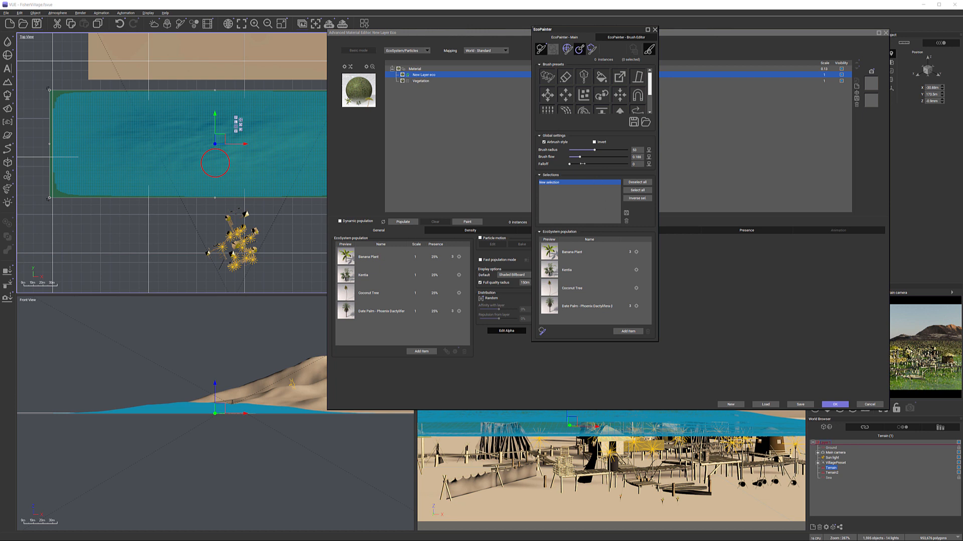
{"action": "left_click", "coordinate": [547, 79]}
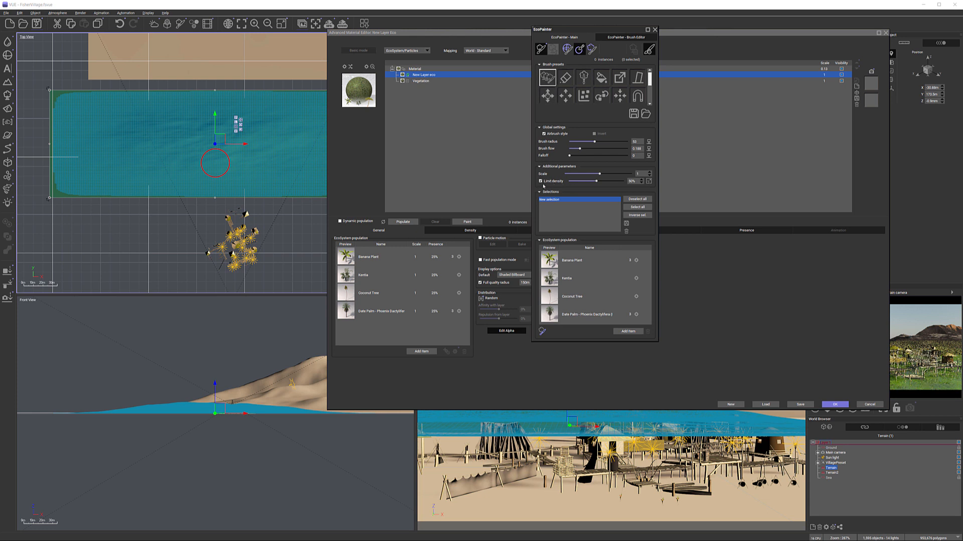
{"action": "left_click_drag", "start_coordinate": [596, 181], "coordinate": [616, 181]}
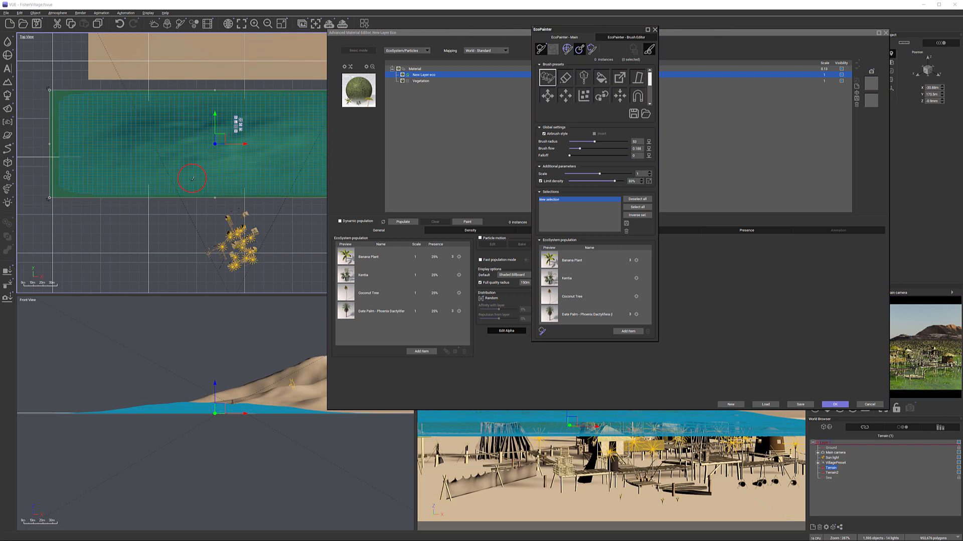
Step: Paint the plant mix on the terrain behind the village in the top view, accepting the material between strokes
{"action": "left_click_drag", "start_coordinate": [183, 184], "coordinate": [251, 180]}
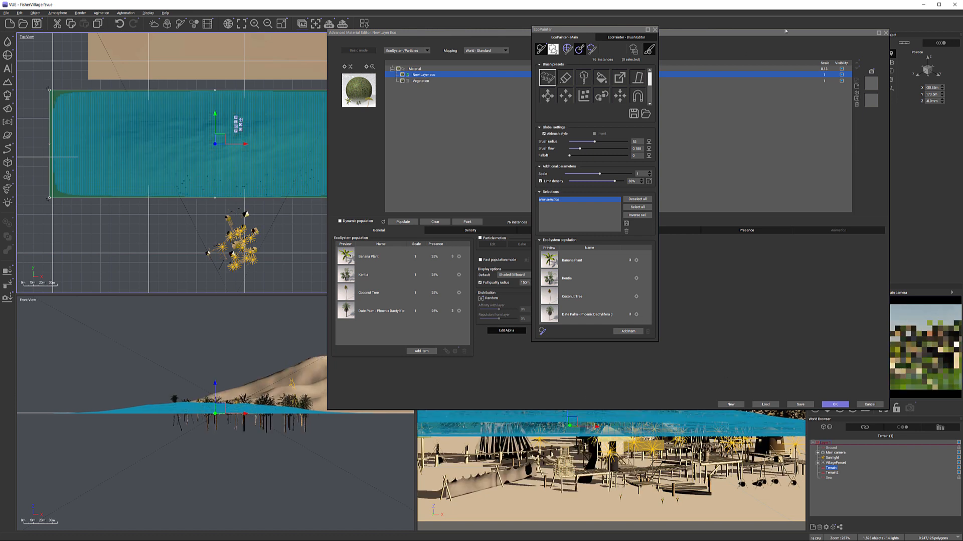
{"action": "key", "text": "Return"}
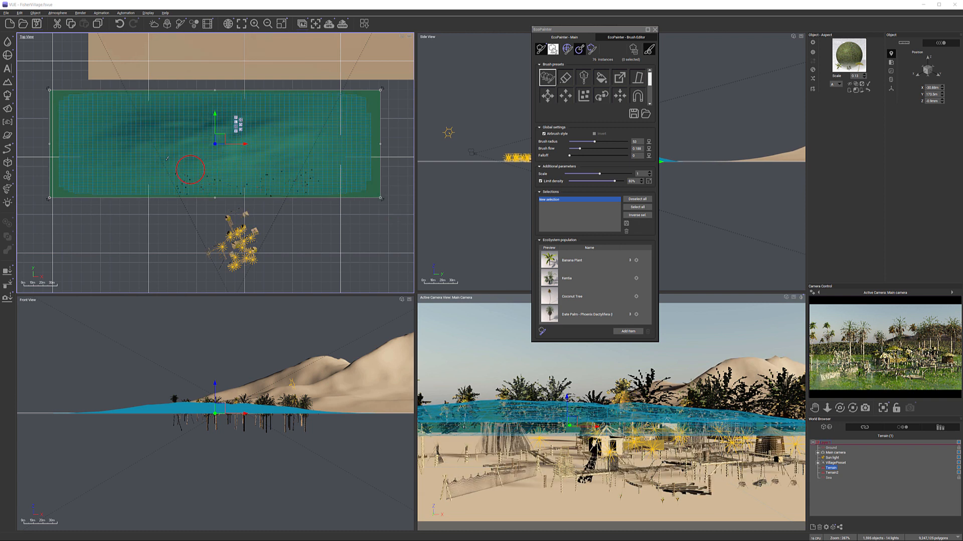
{"action": "mouse_move", "coordinate": [289, 159]}
{"action": "left_mouse_down"}
{"action": "mouse_move", "coordinate": [304, 157]}
{"action": "mouse_move", "coordinate": [165, 130]}
{"action": "mouse_move", "coordinate": [182, 159]}
{"action": "mouse_move", "coordinate": [308, 151]}
{"action": "mouse_move", "coordinate": [390, 174]}
{"action": "left_mouse_up"}
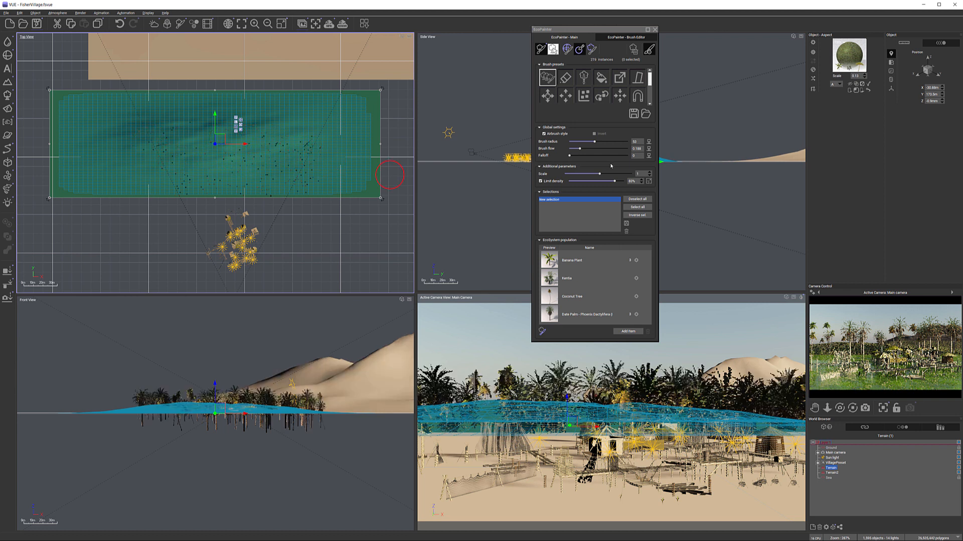
Step: Turn off the brush's density limit, reduce its scale to about 0.6 and paint more plants behind the village
{"action": "left_click", "coordinate": [550, 179]}
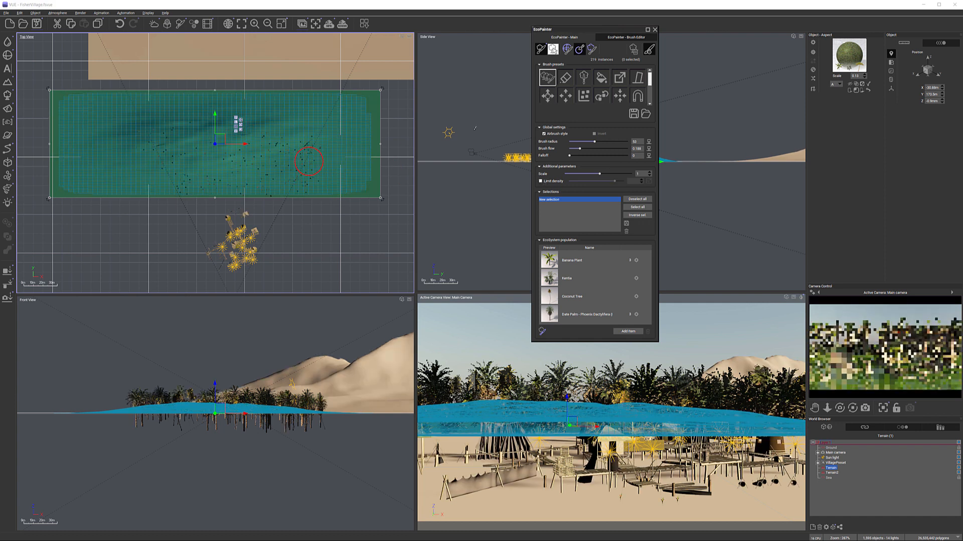
{"action": "left_click_drag", "start_coordinate": [600, 173], "coordinate": [602, 172]}
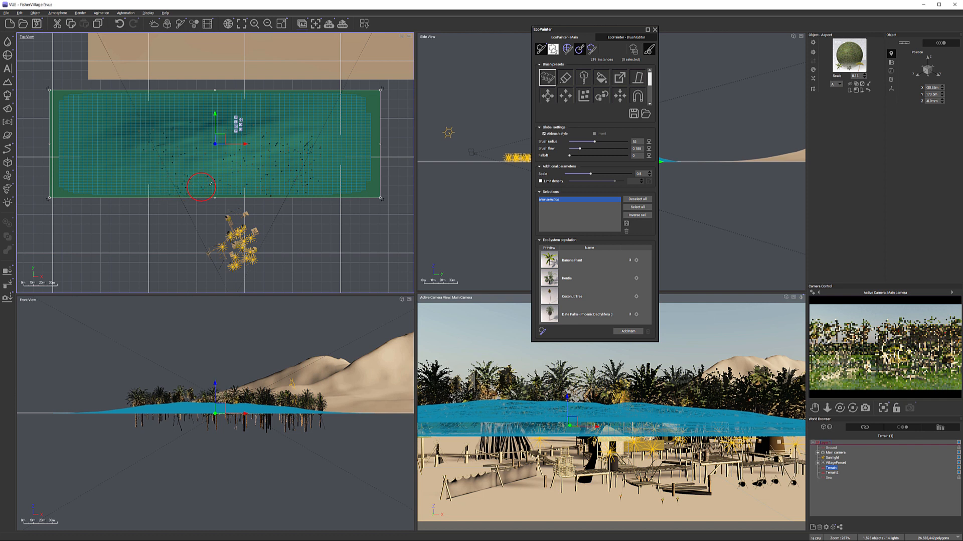
{"action": "mouse_move", "coordinate": [249, 184]}
{"action": "left_mouse_down"}
{"action": "mouse_move", "coordinate": [279, 185]}
{"action": "mouse_move", "coordinate": [243, 164]}
{"action": "mouse_move", "coordinate": [156, 158]}
{"action": "mouse_move", "coordinate": [248, 149]}
{"action": "mouse_move", "coordinate": [371, 162]}
{"action": "left_mouse_up"}
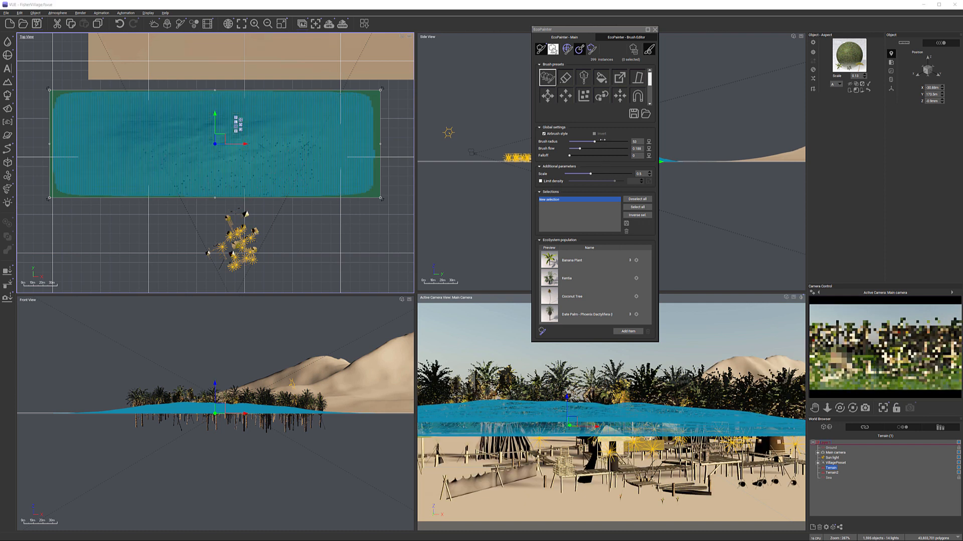
Step: Slightly enlarge the EcoPainter brush radius, reduce the brush scale and paint more plants across the terrain behind the village
{"action": "left_click", "coordinate": [597, 141]}
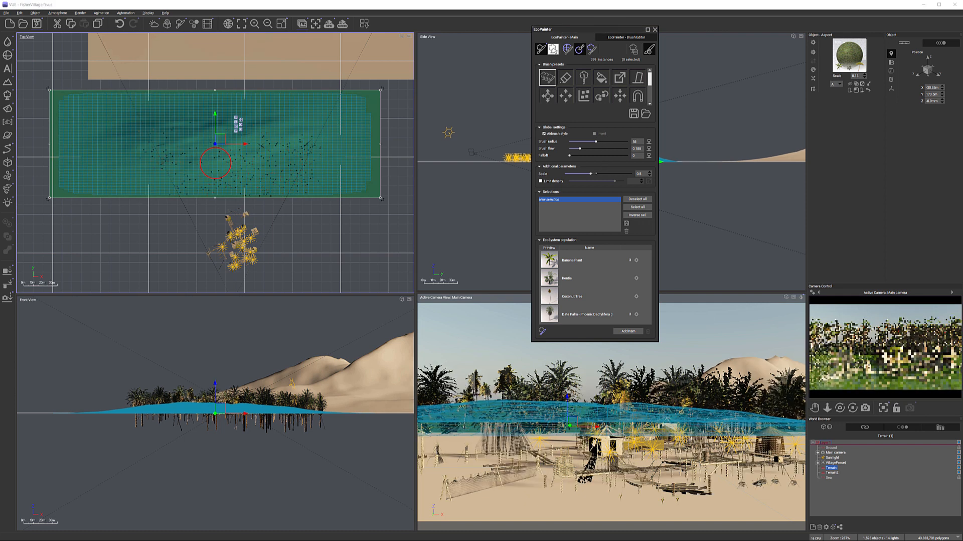
{"action": "left_click_drag", "start_coordinate": [591, 173], "coordinate": [585, 172]}
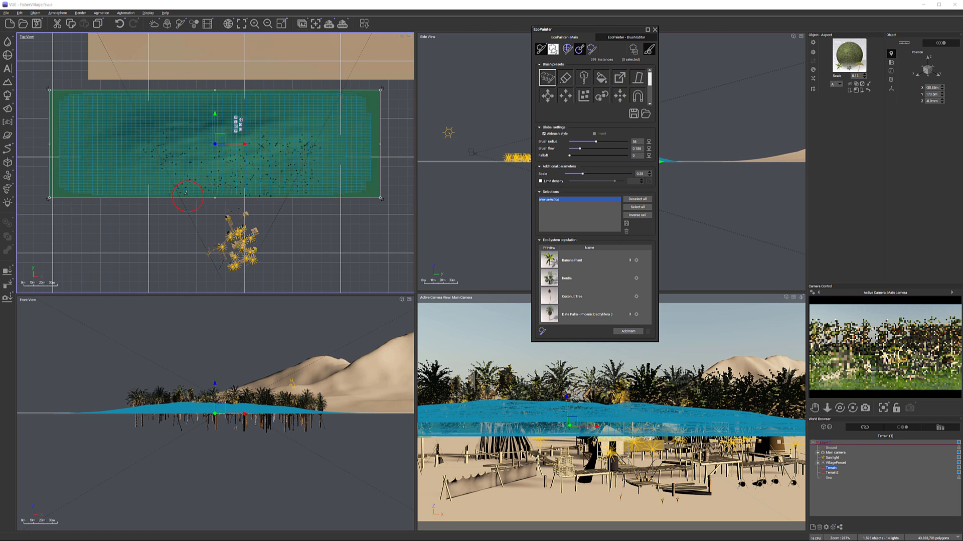
{"action": "left_click_drag", "start_coordinate": [186, 193], "coordinate": [191, 191]}
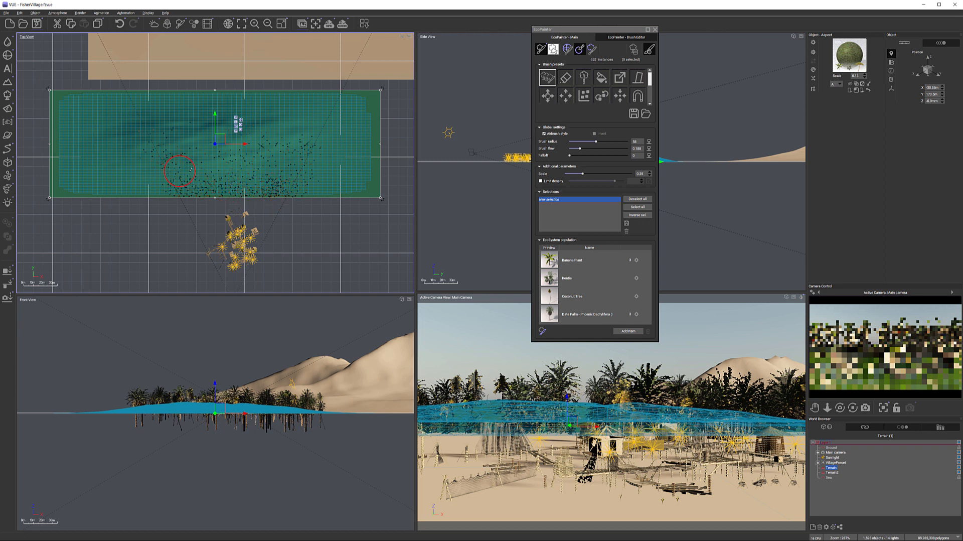
{"action": "left_click_drag", "start_coordinate": [207, 169], "coordinate": [231, 167]}
{"action": "mouse_move", "coordinate": [242, 146]}
{"action": "left_mouse_down"}
{"action": "mouse_move", "coordinate": [288, 147]}
{"action": "mouse_move", "coordinate": [253, 140]}
{"action": "left_mouse_up"}
{"action": "left_click_drag", "start_coordinate": [310, 192], "coordinate": [339, 212]}
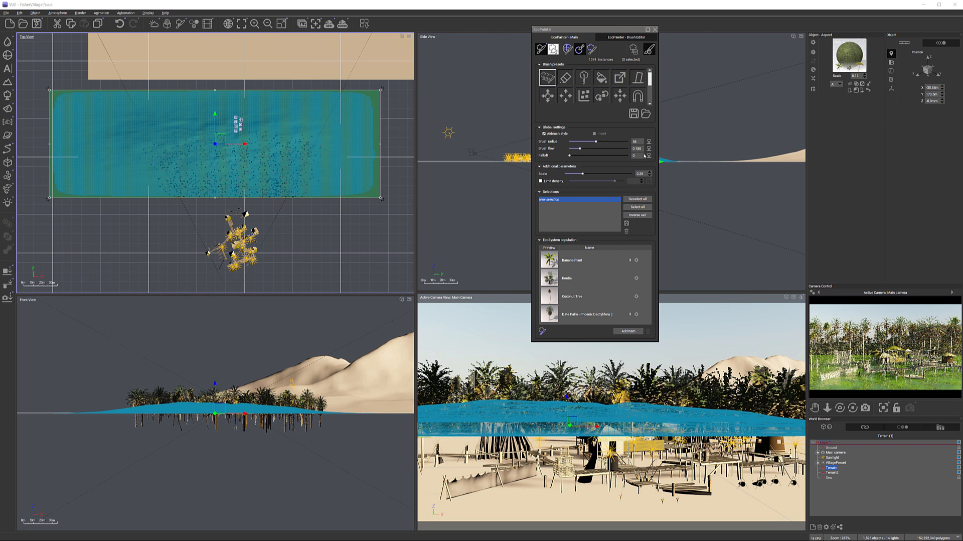
Step: Raise the brush scale to about 0.63 and fill the terrain area behind the village with larger plants
{"action": "left_click_drag", "start_coordinate": [578, 173], "coordinate": [584, 173]}
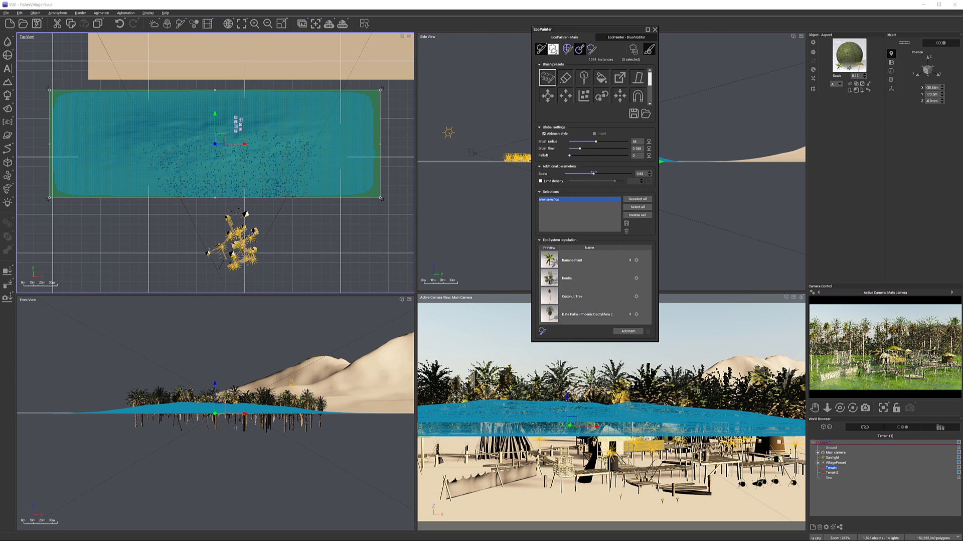
{"action": "left_click", "coordinate": [164, 149]}
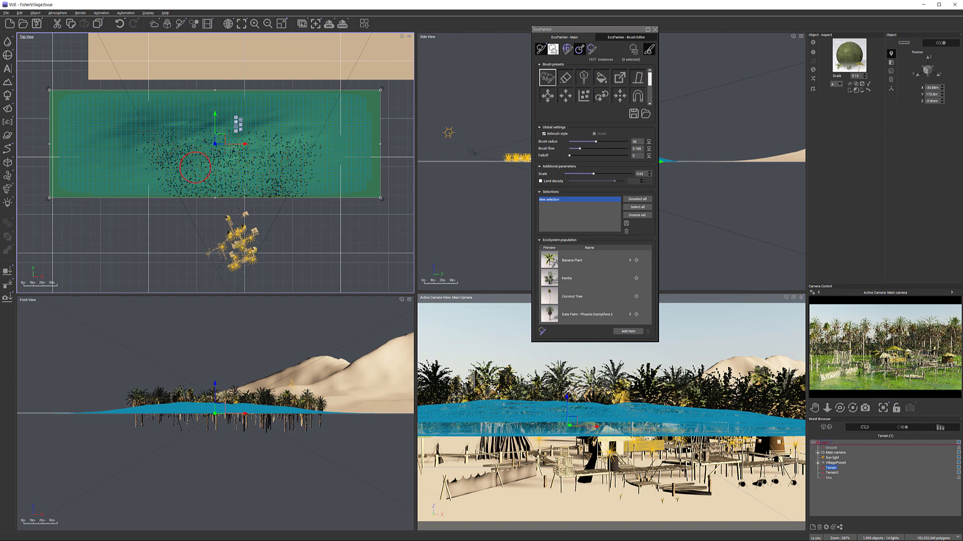
{"action": "left_click_drag", "start_coordinate": [169, 174], "coordinate": [251, 166]}
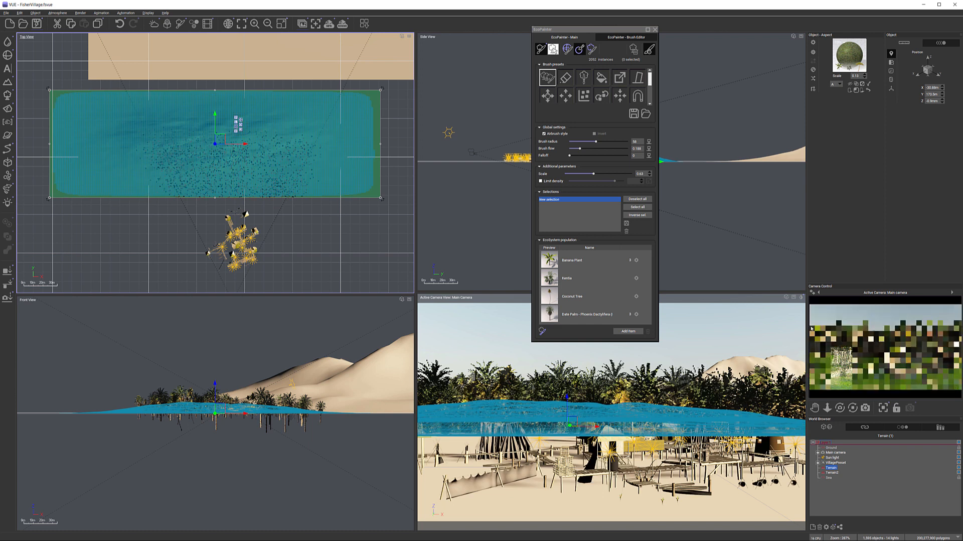
Step: Refresh the main camera preview of the painted vegetation and close the EcoPainter
{"action": "right_click", "coordinate": [942, 354]}
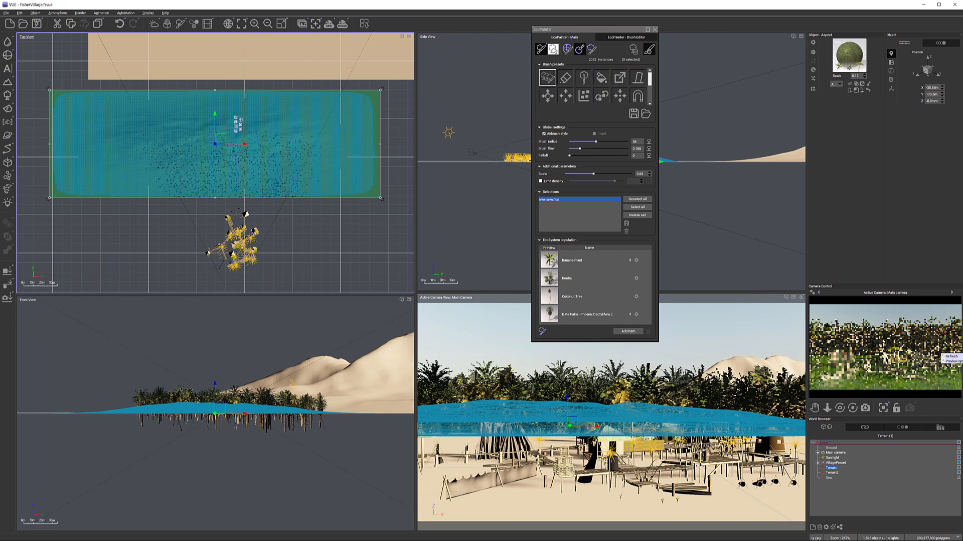
{"action": "left_click", "coordinate": [951, 356]}
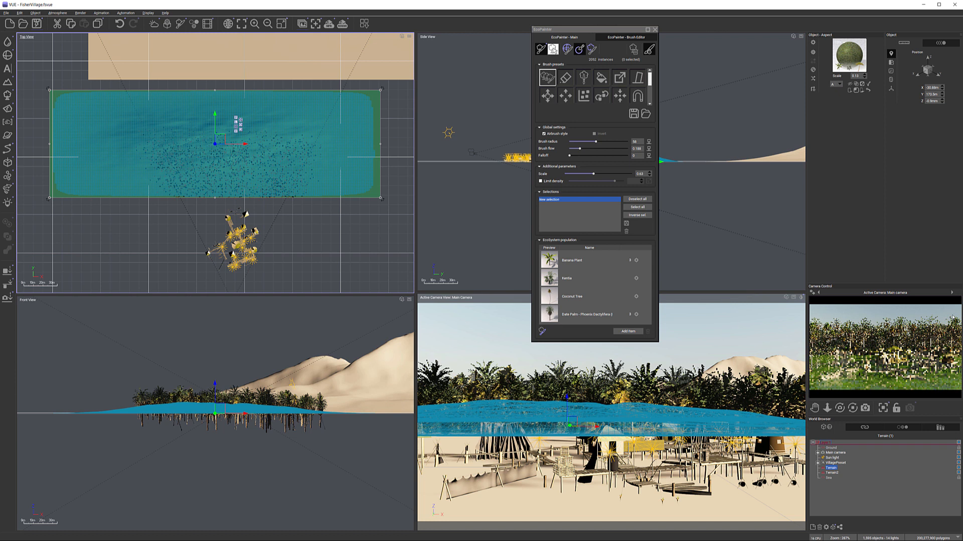
{"action": "left_click", "coordinate": [656, 29]}
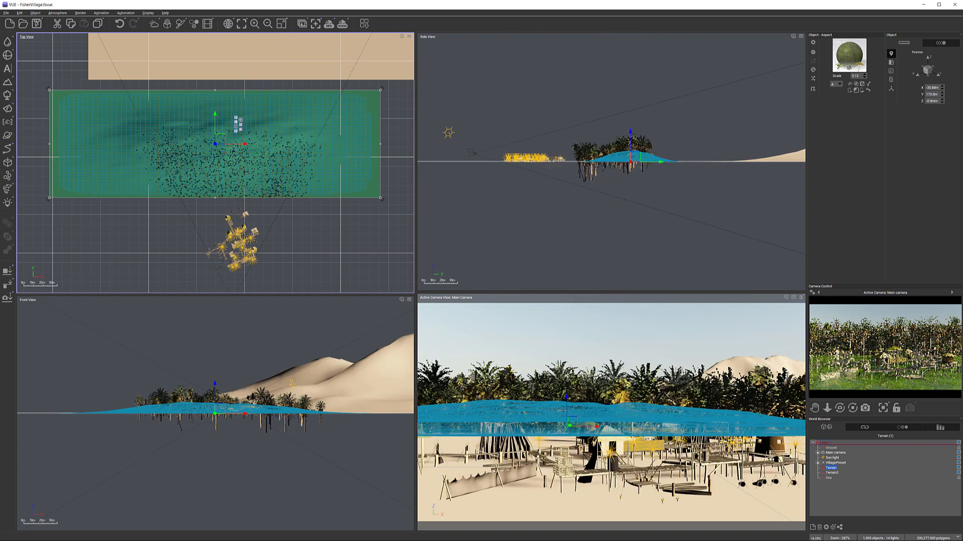
Step: Review the terrain material's EcoSystem layer and its plant population in the Advanced Material Editor
{"action": "double_click", "coordinate": [849, 55]}
{"action": "left_click_drag", "start_coordinate": [578, 199], "coordinate": [613, 86]}
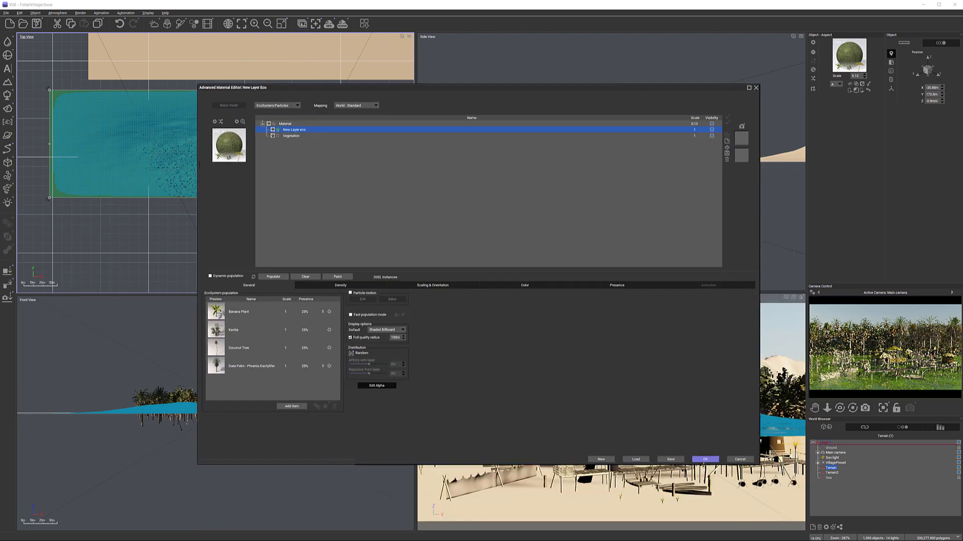
{"action": "left_click", "coordinate": [706, 459]}
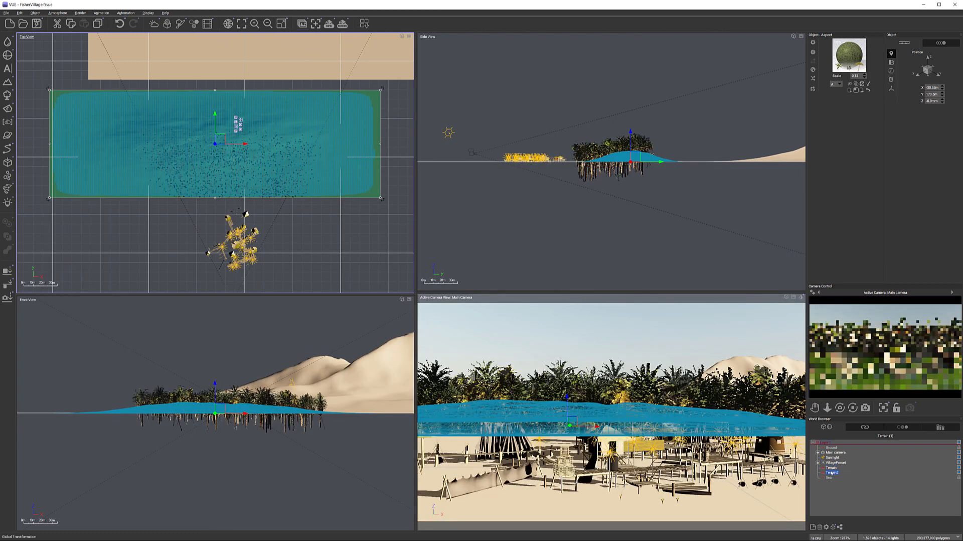
Step: Stretch the background mountain terrain taller in the side view
{"action": "left_click", "coordinate": [862, 473]}
{"action": "scroll", "coordinate": [562, 159], "scroll_direction": "down", "scroll_amount": 5}
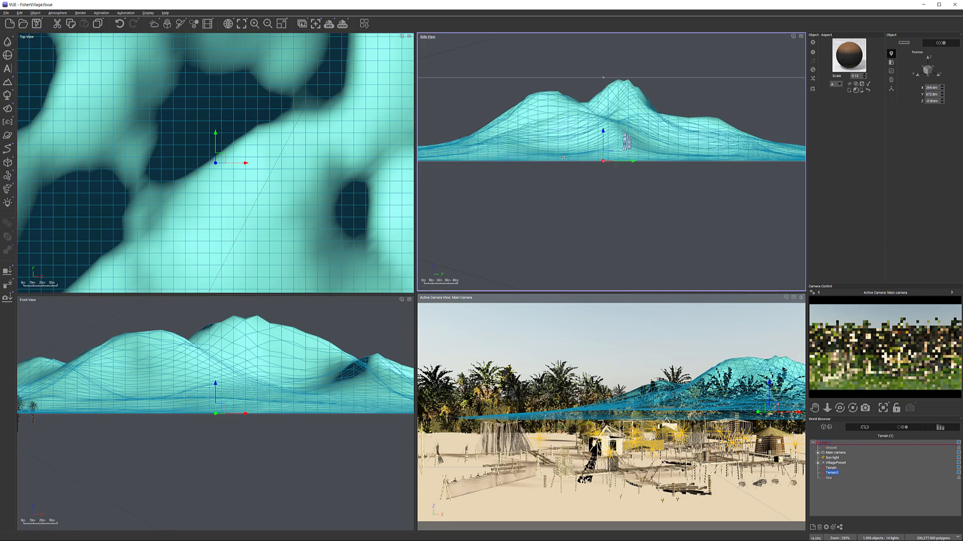
{"action": "scroll", "coordinate": [562, 159], "scroll_direction": "down", "scroll_amount": 7}
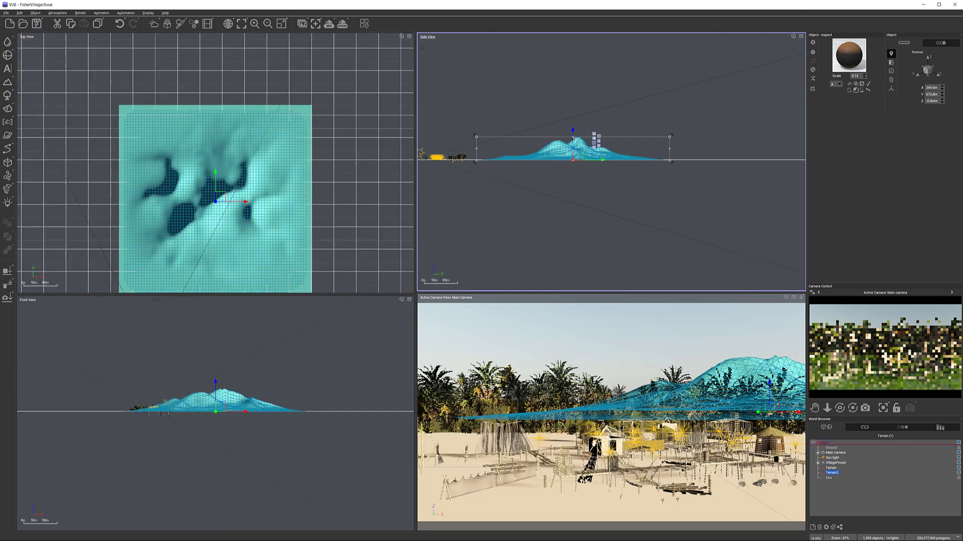
{"action": "left_click_drag", "start_coordinate": [573, 137], "coordinate": [569, 123]}
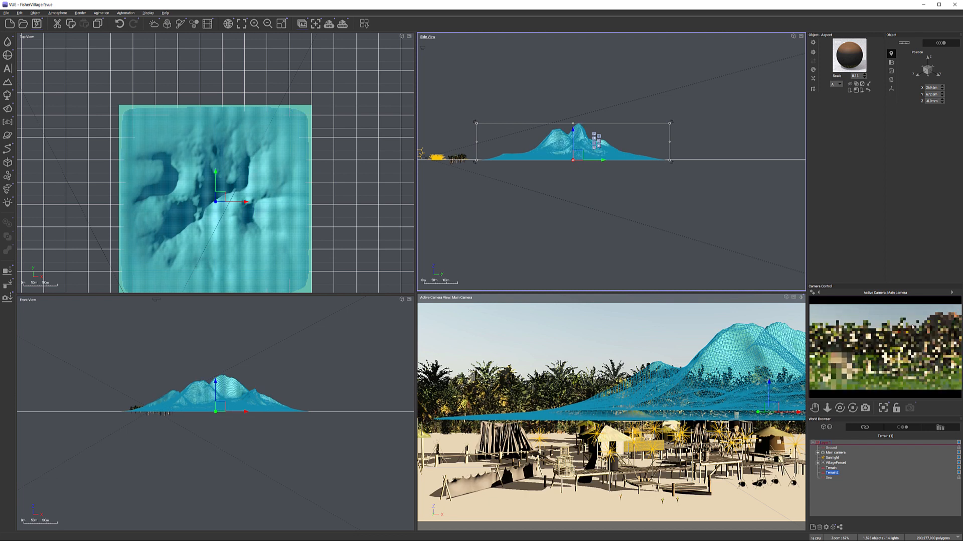
Step: Move the sun light beside the village in the top view and raise it slightly in the side view
{"action": "left_click", "coordinate": [833, 457]}
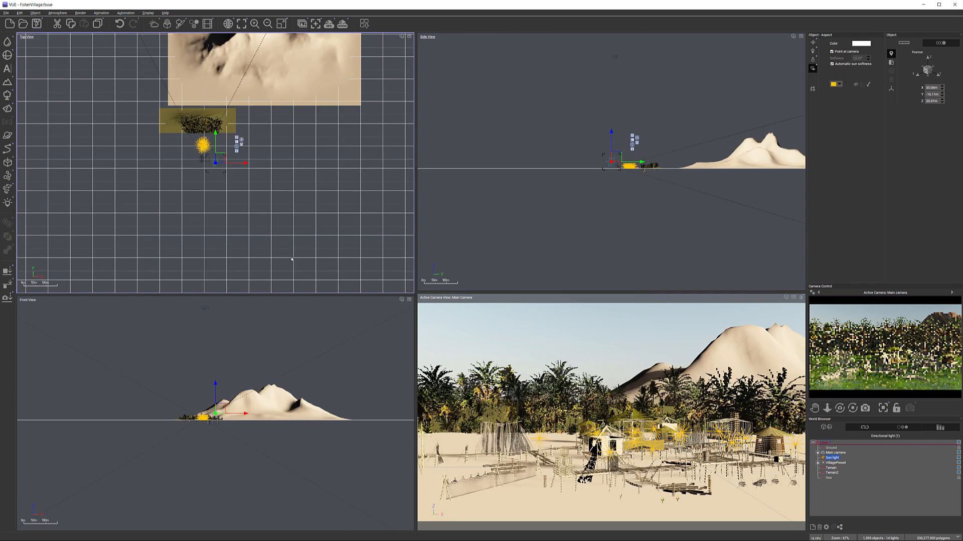
{"action": "left_click_drag", "start_coordinate": [283, 219], "coordinate": [319, 203]}
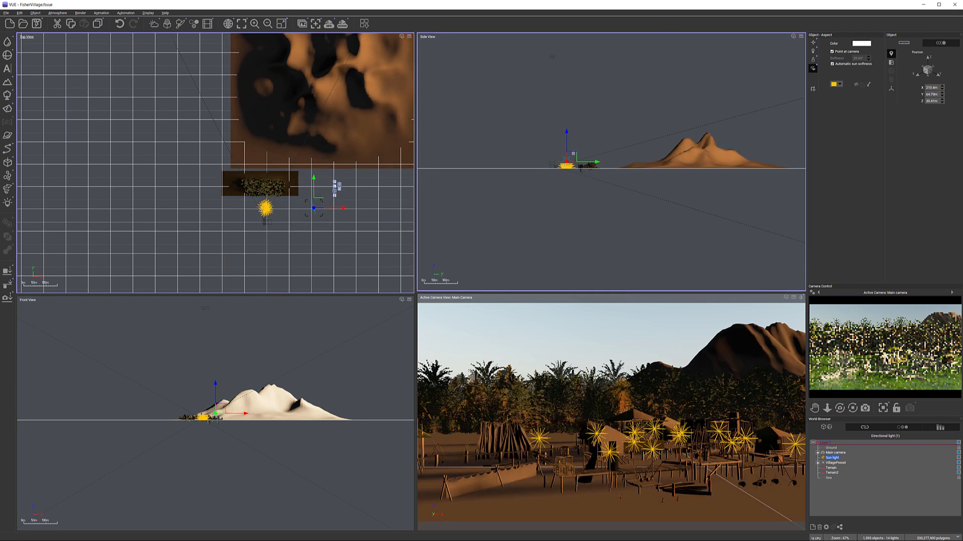
{"action": "left_click_drag", "start_coordinate": [573, 159], "coordinate": [573, 150]}
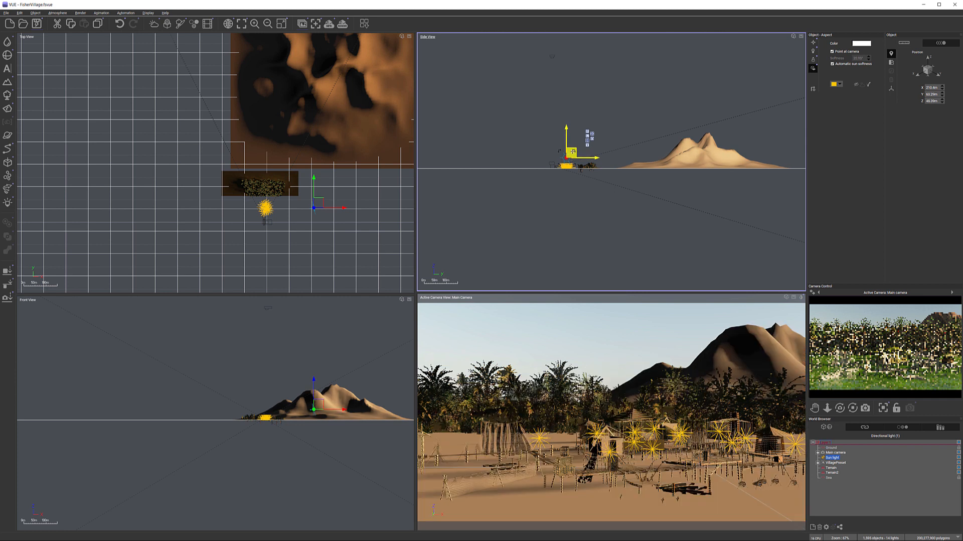
{"action": "right_click", "coordinate": [949, 329]}
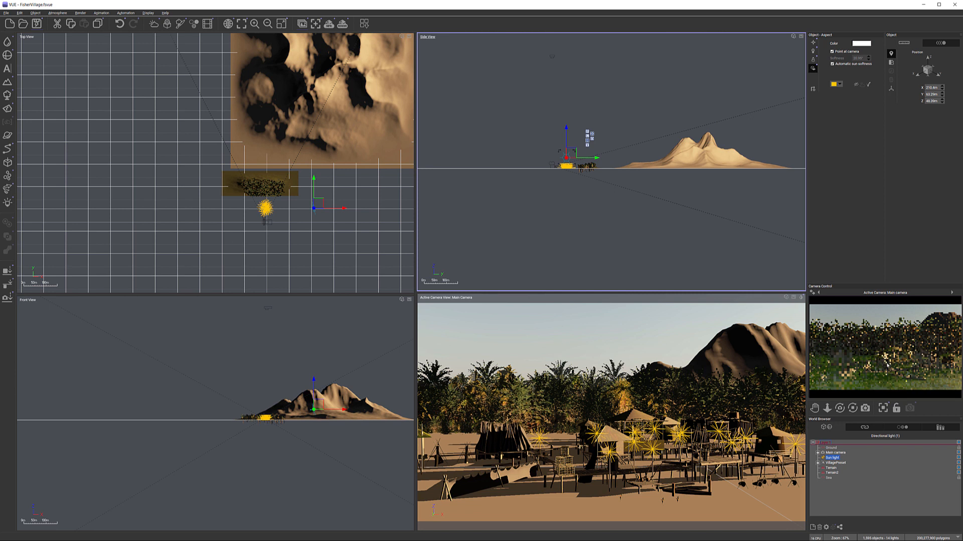
Step: Move the sun light behind the village, over the front edge of the mountain terrain, and refresh the camera preview
{"action": "left_click_drag", "start_coordinate": [319, 203], "coordinate": [283, 140]}
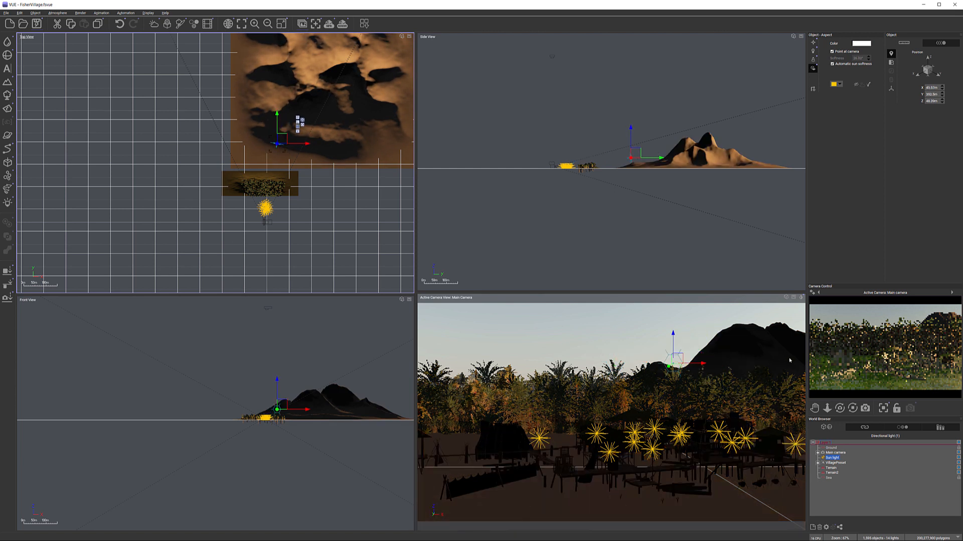
{"action": "right_click", "coordinate": [920, 331]}
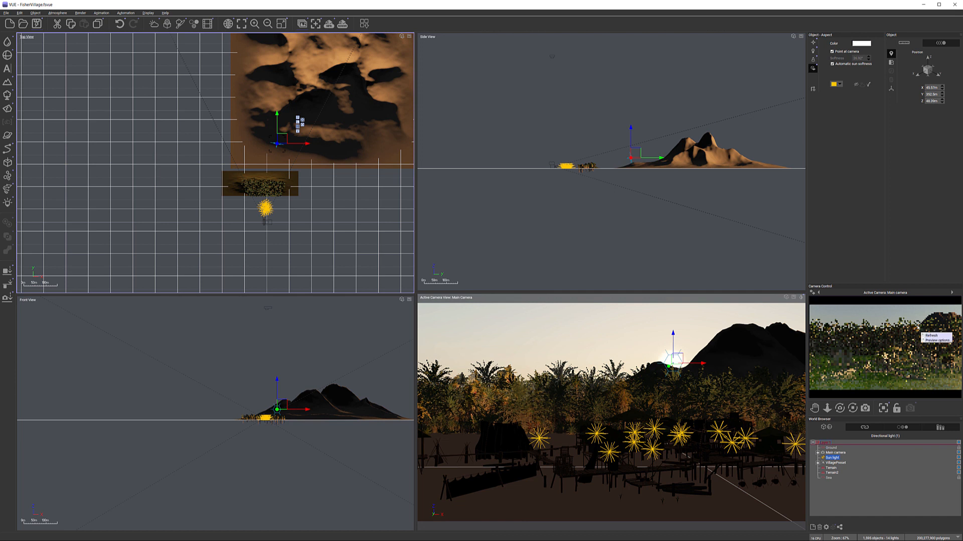
{"action": "left_click", "coordinate": [932, 335]}
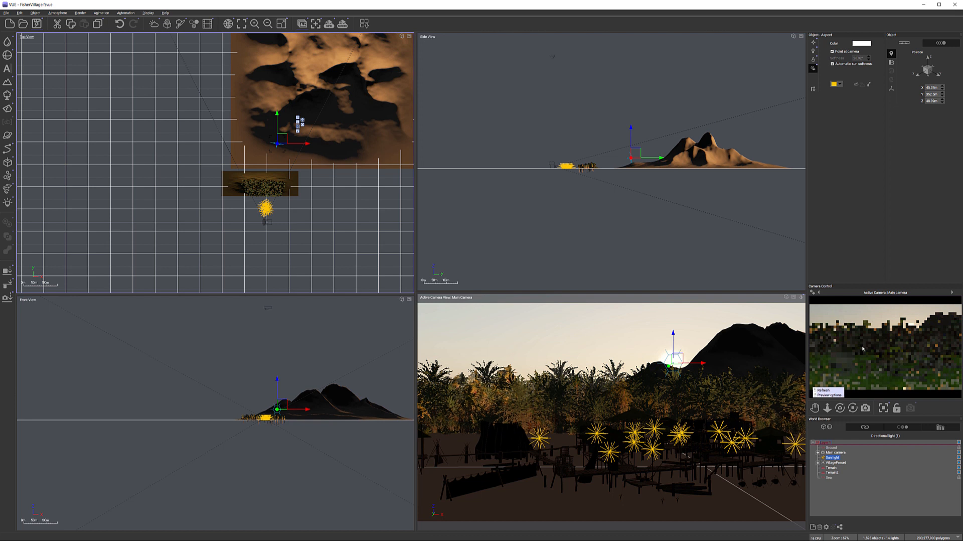
Step: Turn off auto-exposure in the main camera's advanced options
{"action": "double_click", "coordinate": [834, 452]}
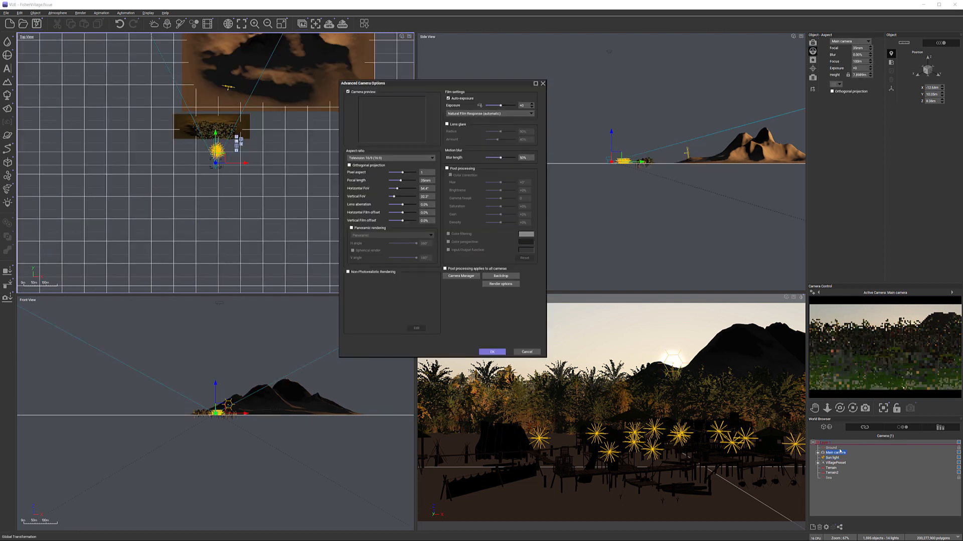
{"action": "left_click", "coordinate": [457, 99]}
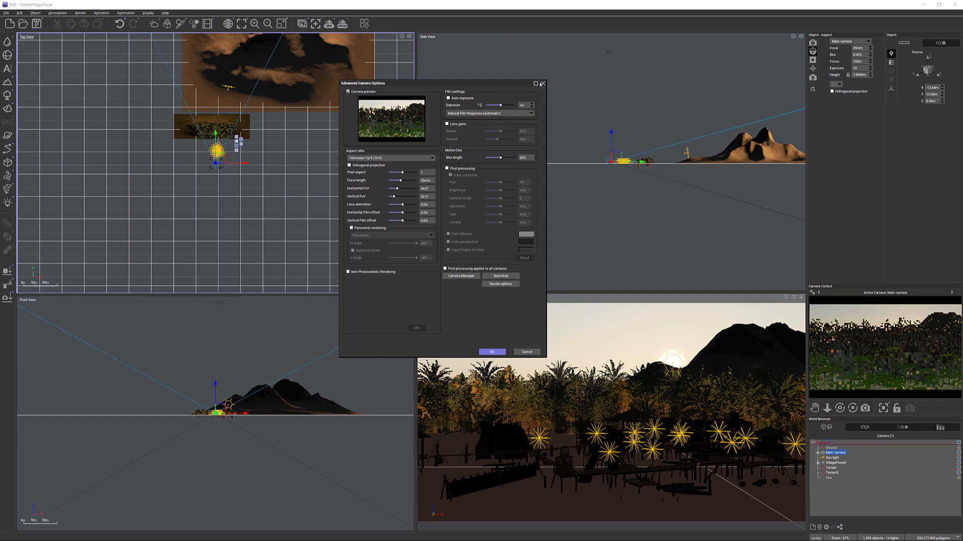
{"action": "left_click", "coordinate": [493, 351]}
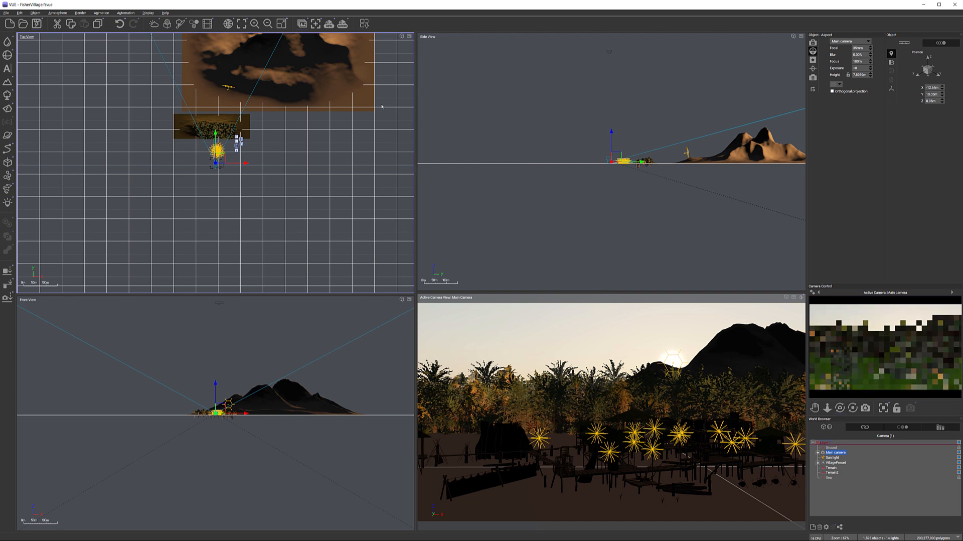
Step: Switch the atmosphere model to Standard spectral, let the atmosphere and camera exposure adjust automatically, and refresh the camera preview
{"action": "left_click", "coordinate": [57, 12]}
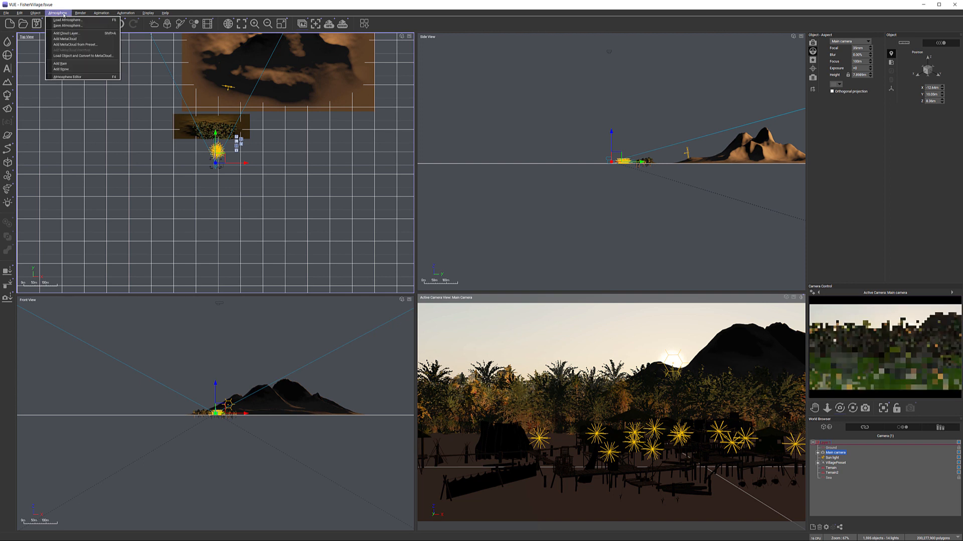
{"action": "left_click", "coordinate": [70, 76]}
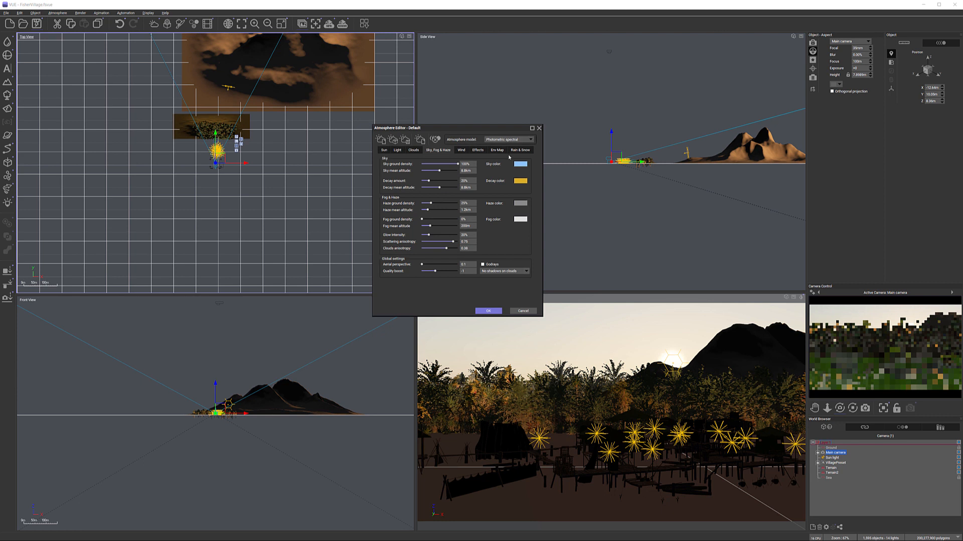
{"action": "left_click", "coordinate": [522, 141]}
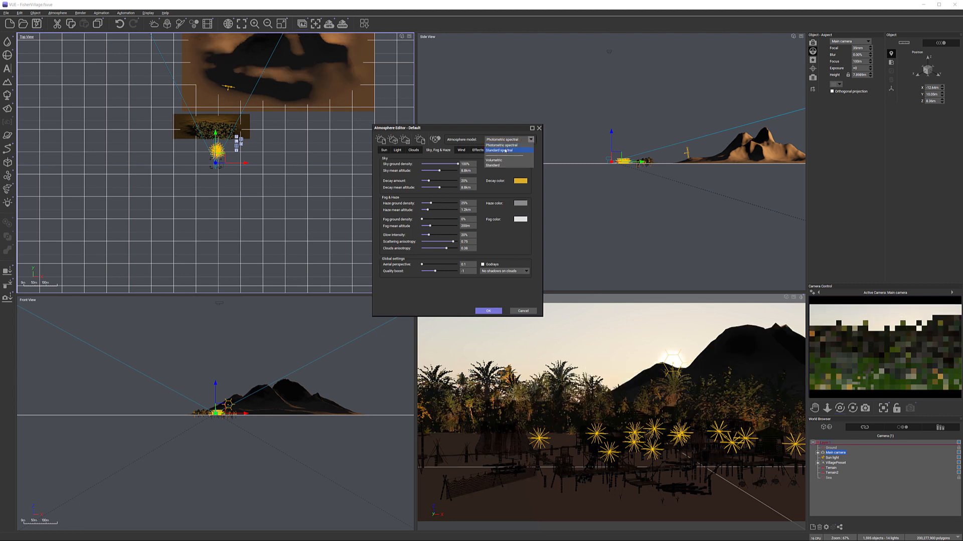
{"action": "left_click", "coordinate": [505, 150]}
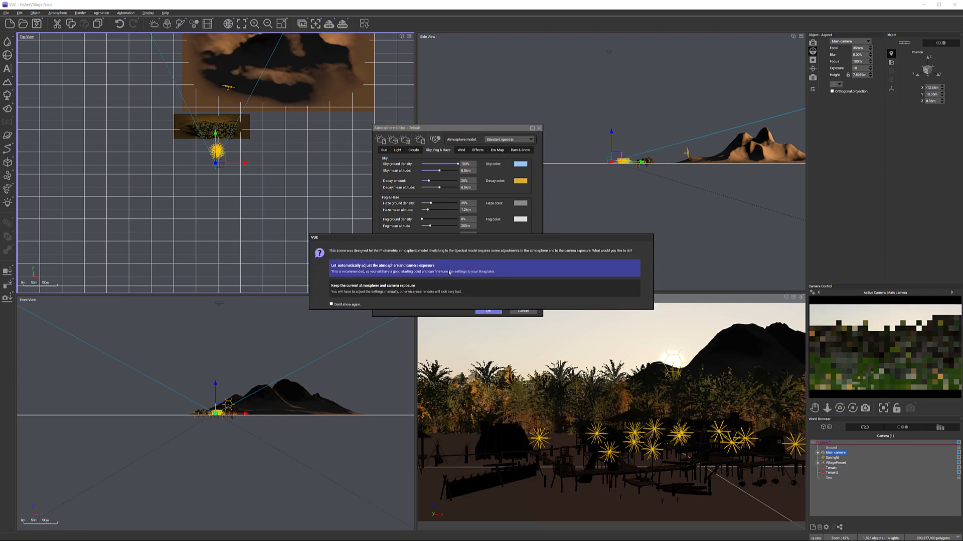
{"action": "left_click", "coordinate": [488, 310]}
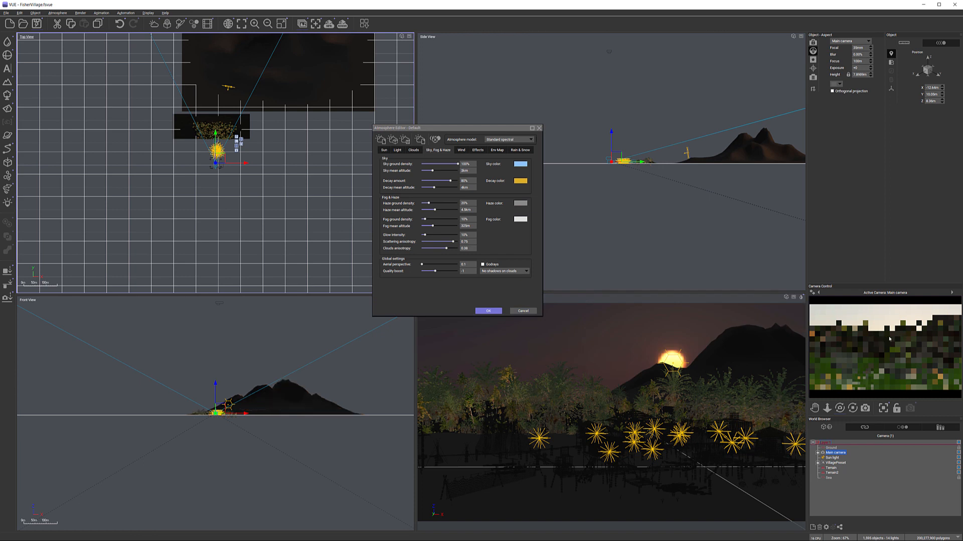
{"action": "right_click", "coordinate": [885, 340]}
{"action": "left_click", "coordinate": [903, 346]}
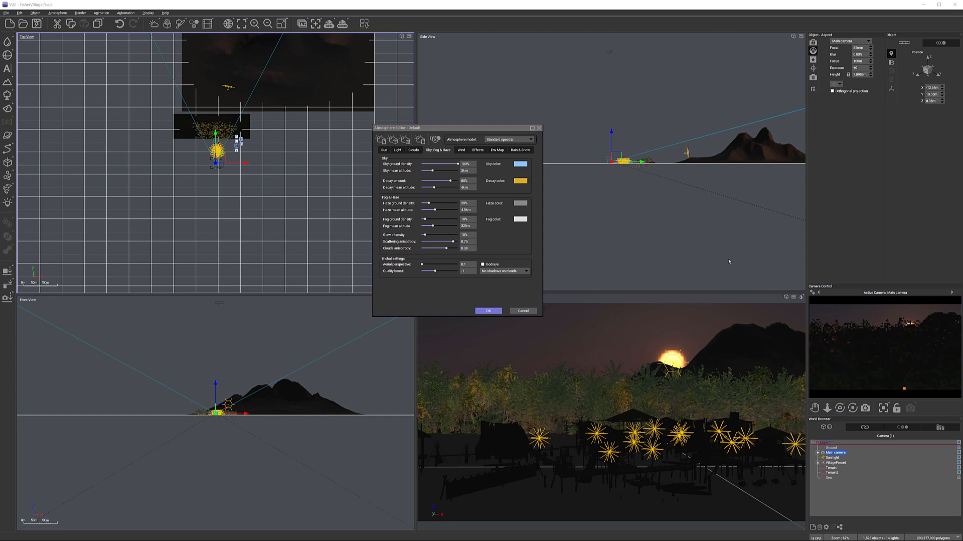
{"action": "left_click", "coordinate": [488, 311]}
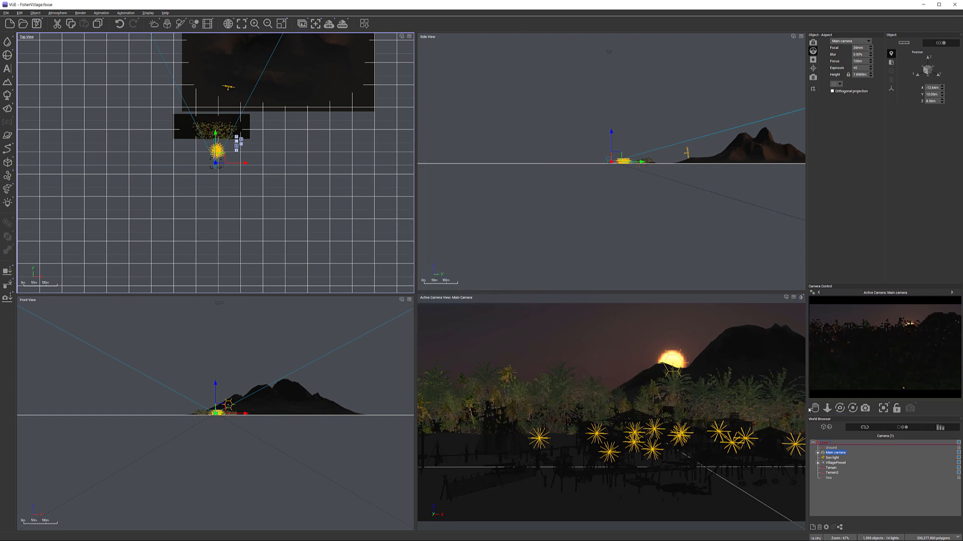
Step: Move the sun light back beside the village, raise it to a height of about 100 m and refresh the camera preview
{"action": "left_click", "coordinate": [840, 458]}
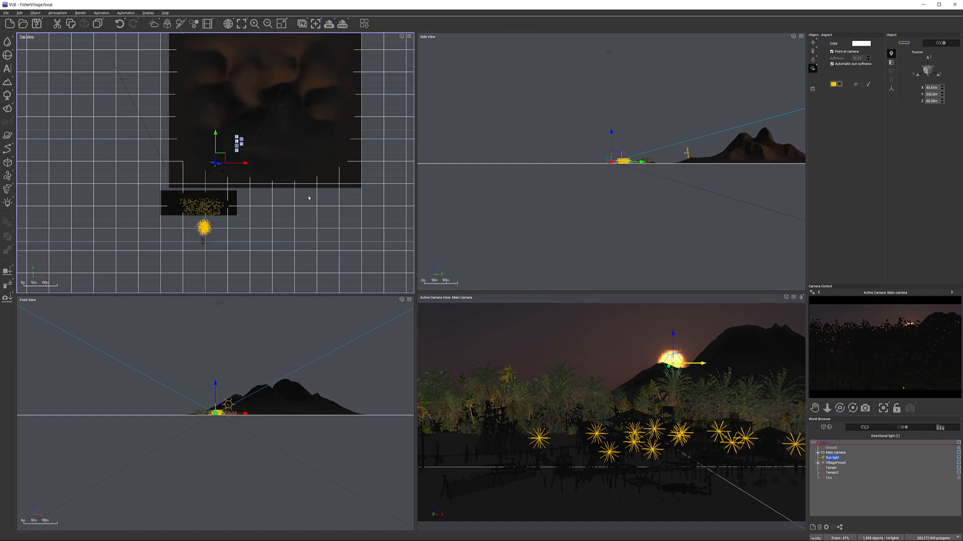
{"action": "left_click_drag", "start_coordinate": [215, 157], "coordinate": [257, 242]}
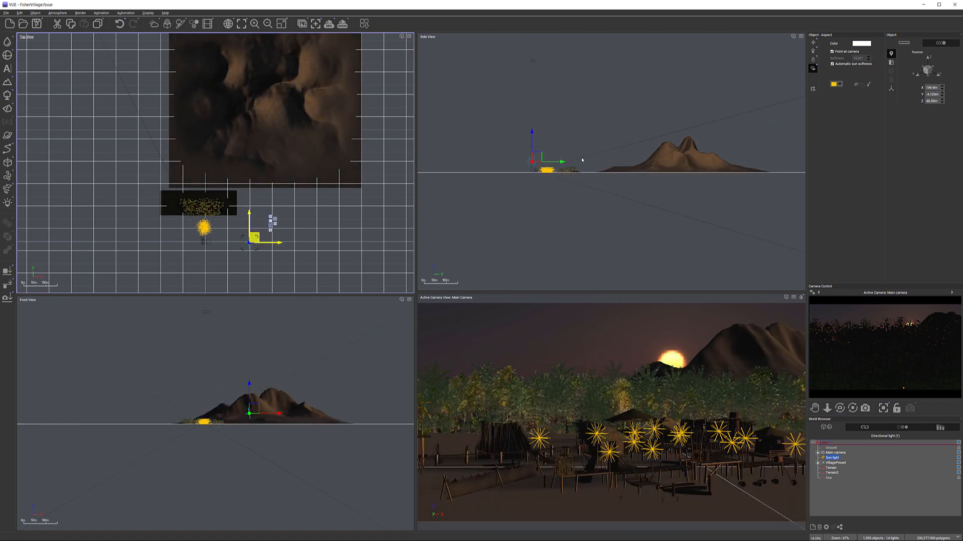
{"action": "left_click_drag", "start_coordinate": [537, 154], "coordinate": [539, 149]}
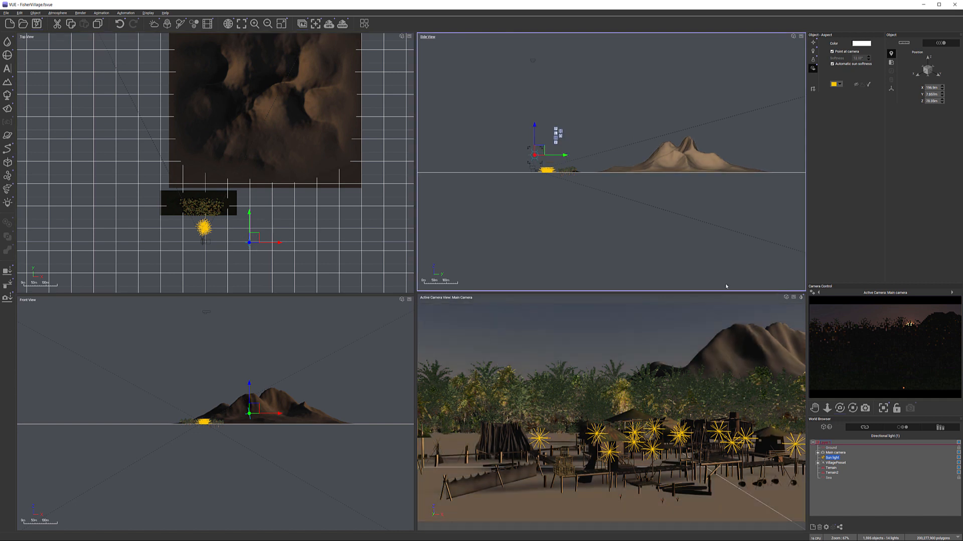
{"action": "right_click", "coordinate": [934, 338]}
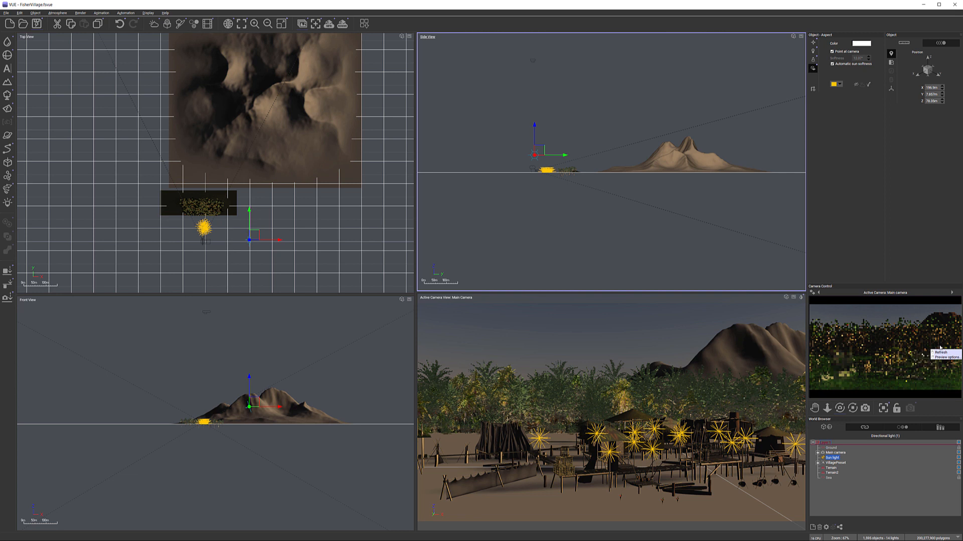
{"action": "left_click", "coordinate": [920, 358]}
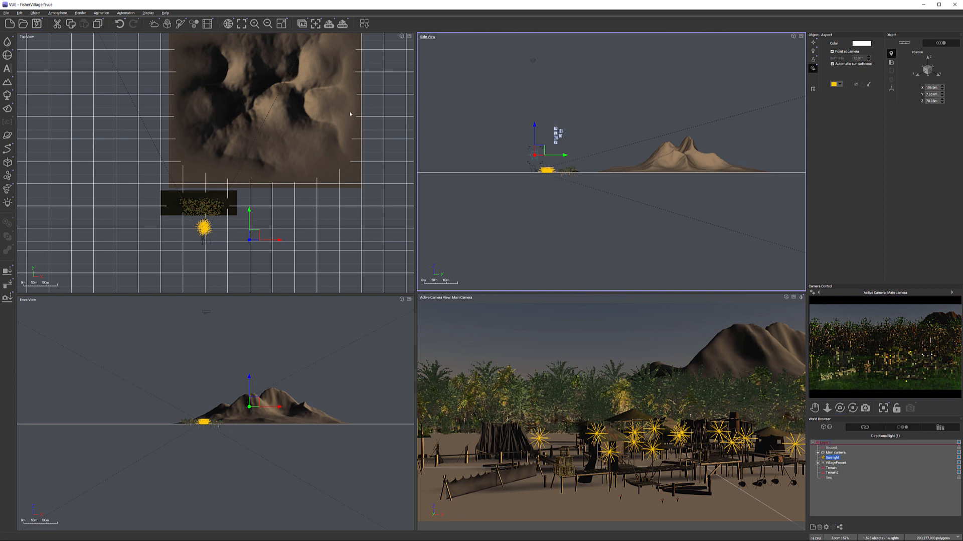
{"action": "left_click_drag", "start_coordinate": [543, 147], "coordinate": [543, 143]}
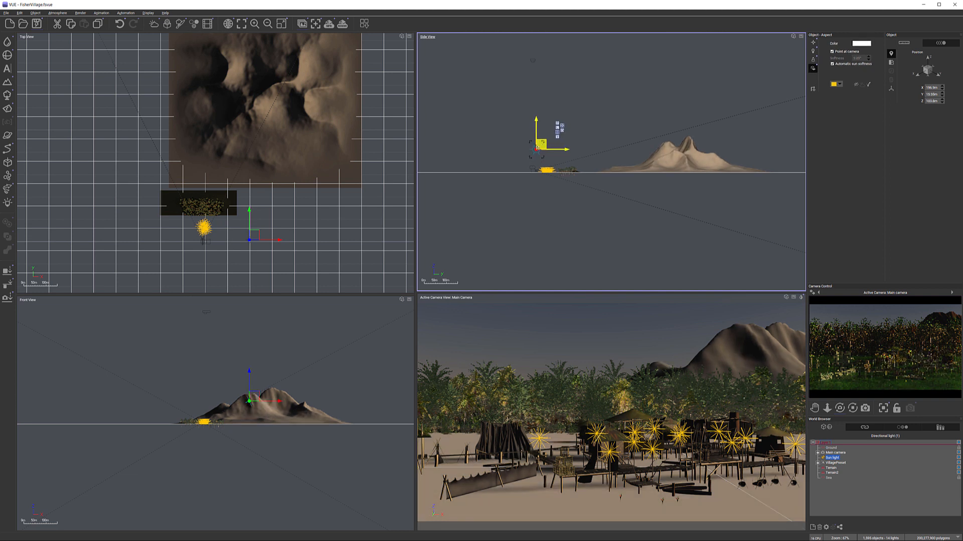
{"action": "right_click", "coordinate": [902, 369]}
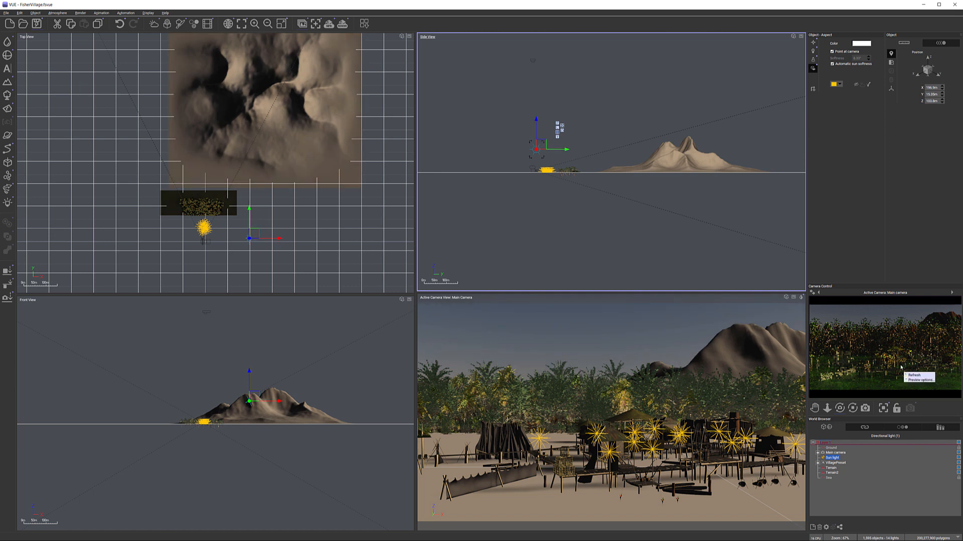